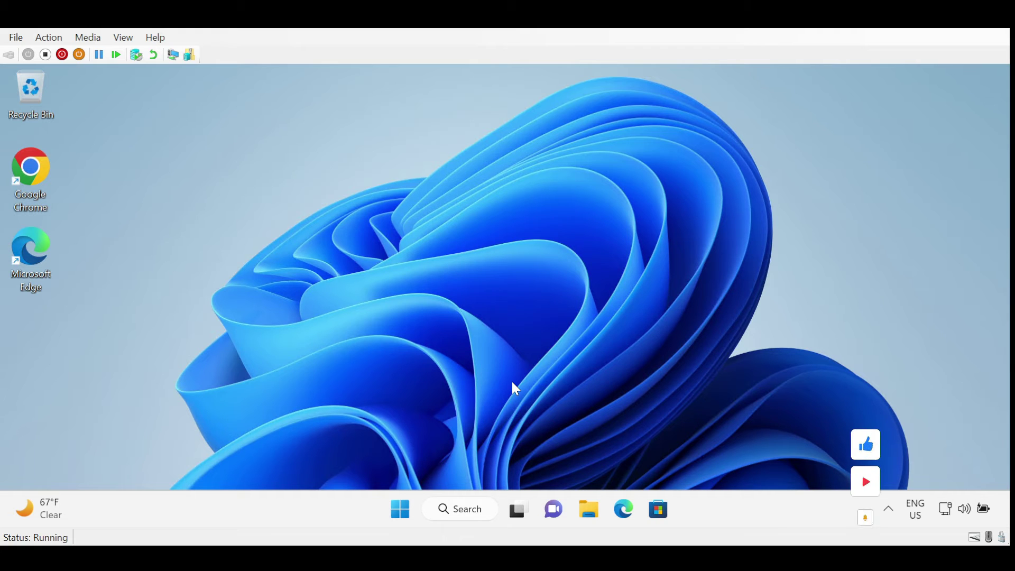
Run gpedit.msc from the Run dialog to open the Local Group Policy Editor.
click(458, 515)
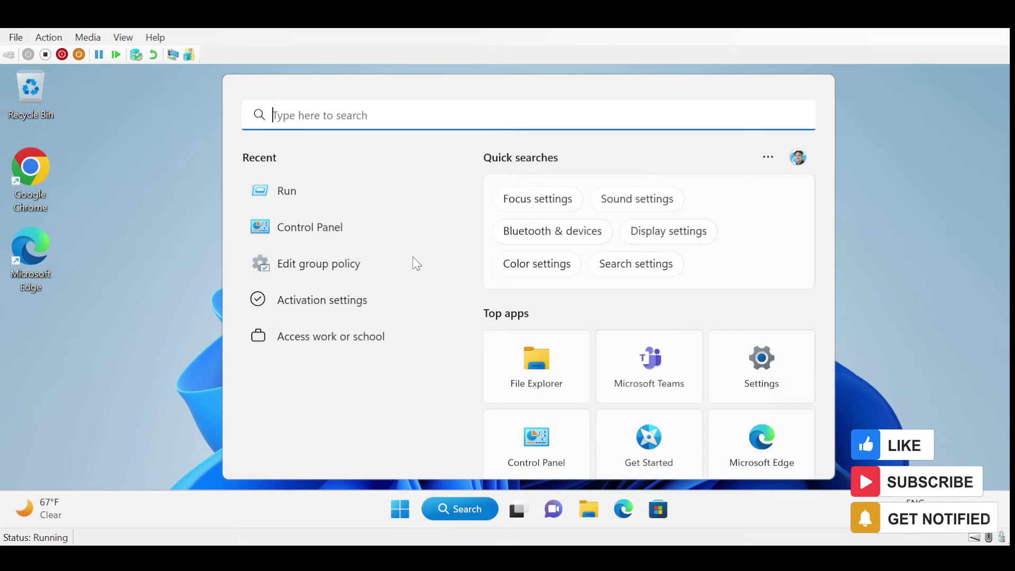
text(run)
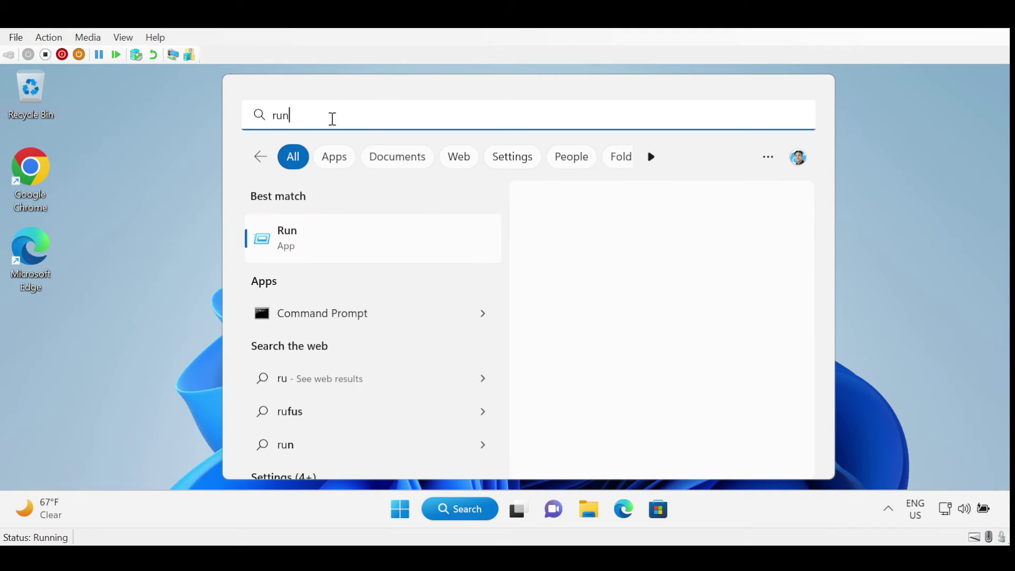
key(Return)
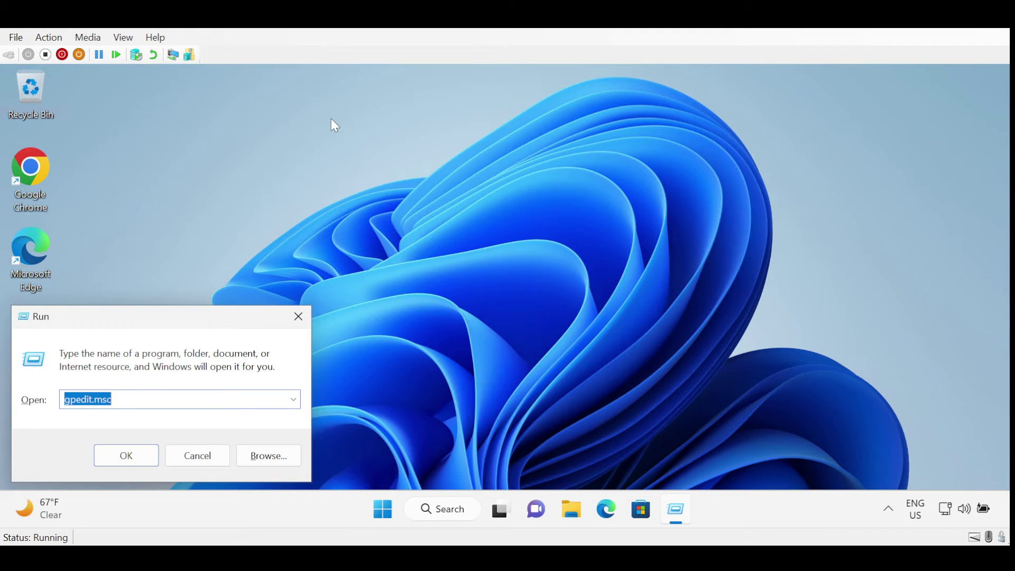
click(124, 399)
drag(122, 401, 61, 403)
click(128, 457)
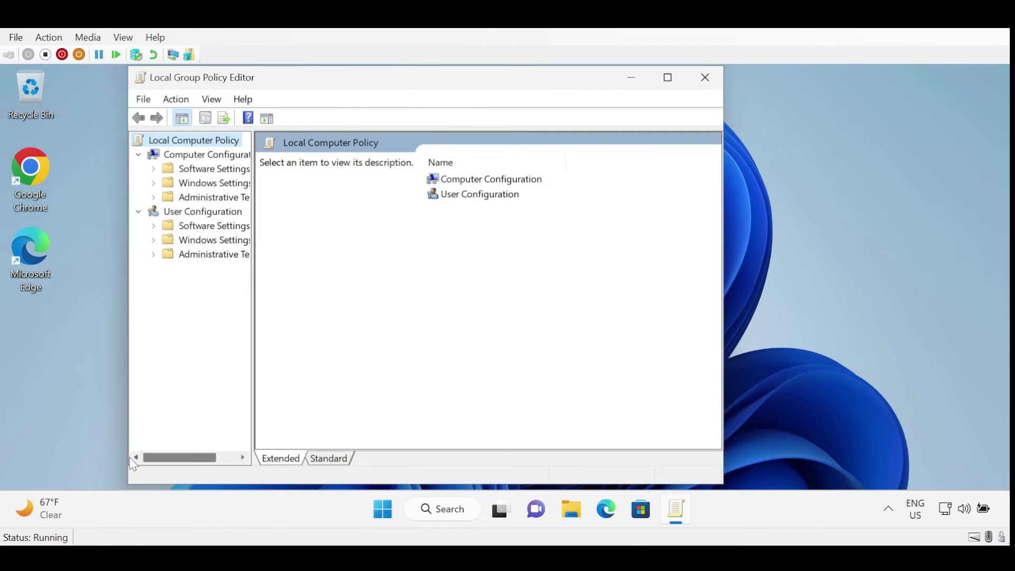
Maximize the editor and expand to Windows Update › Manage updates offered from Windows Update.
click(667, 79)
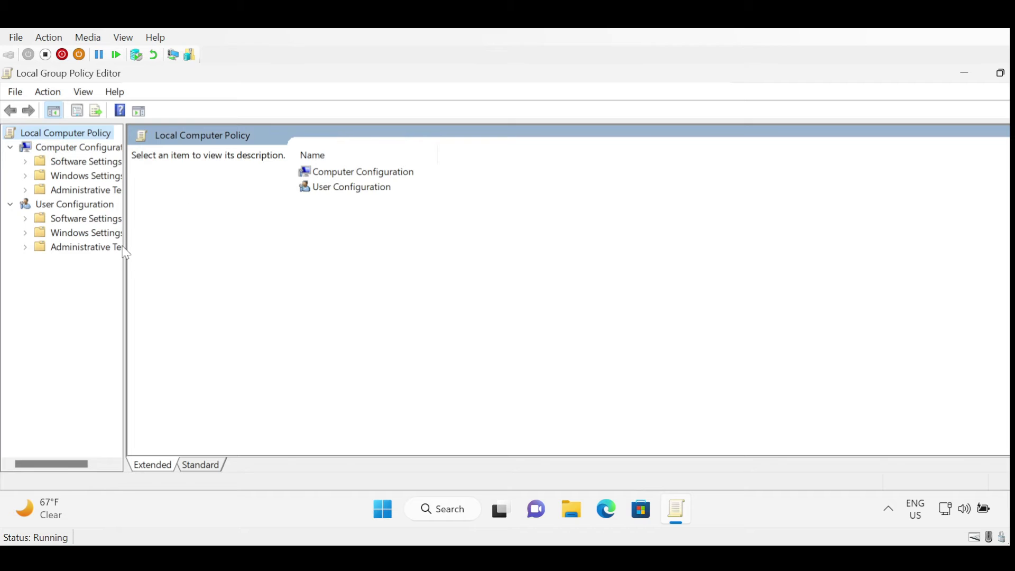
drag(124, 247, 250, 245)
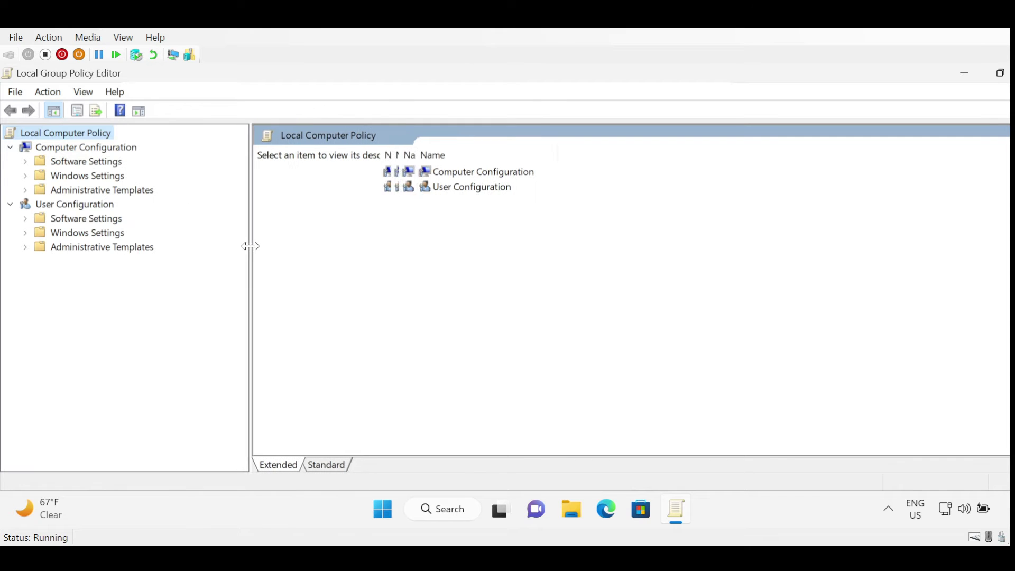
click(108, 191)
click(25, 190)
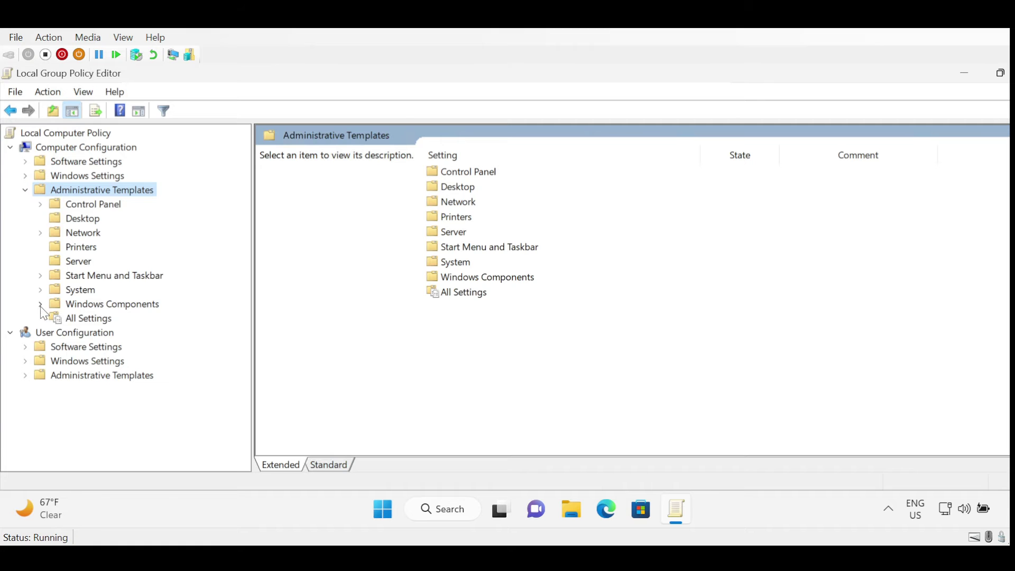
double_click(78, 307)
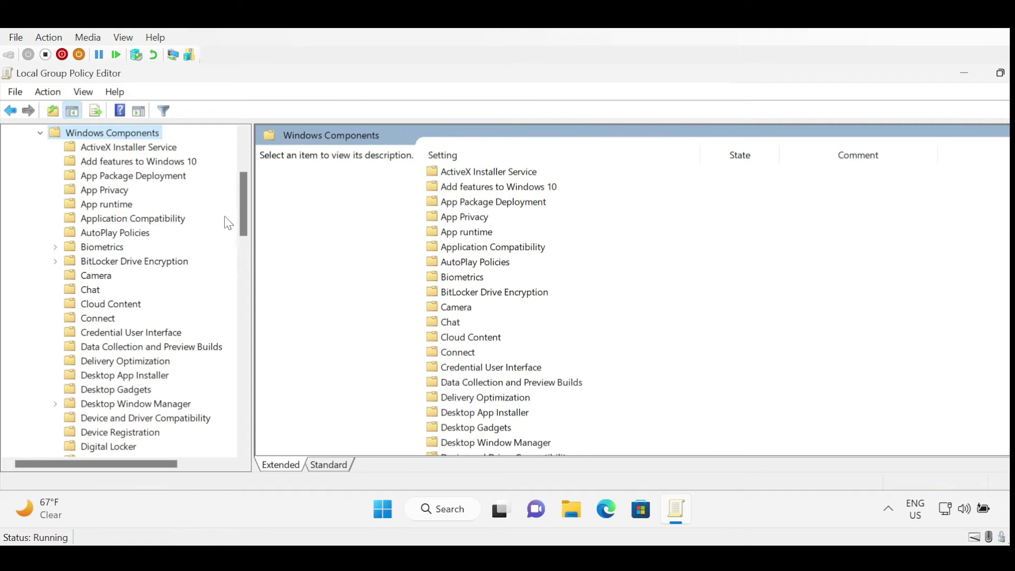
drag(244, 218, 247, 439)
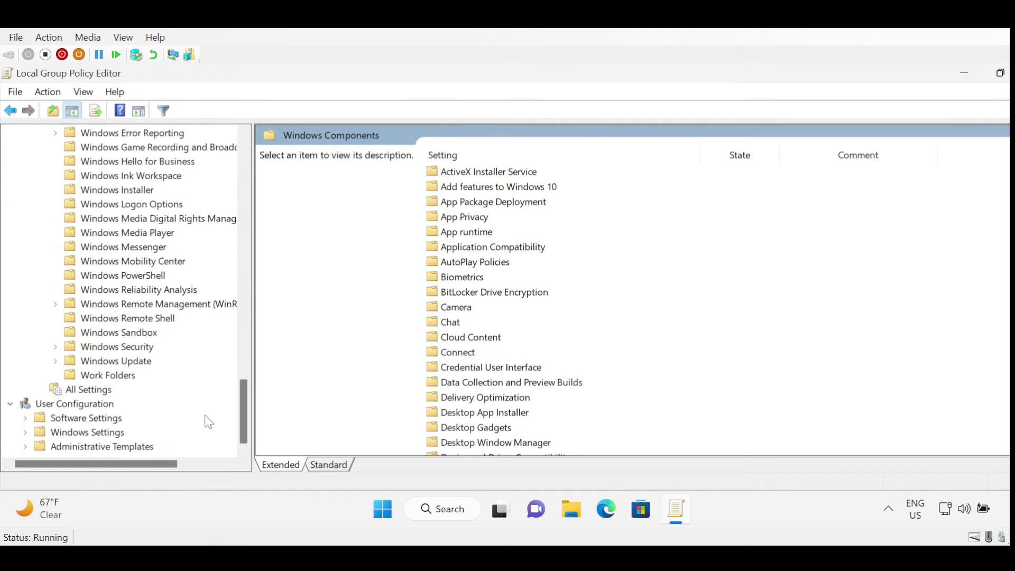
double_click(93, 365)
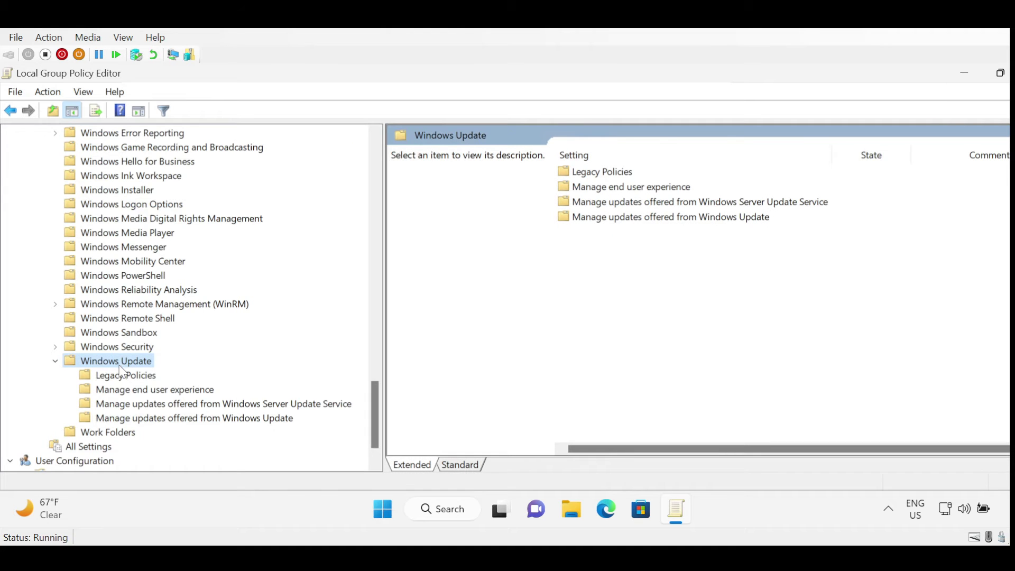
click(185, 419)
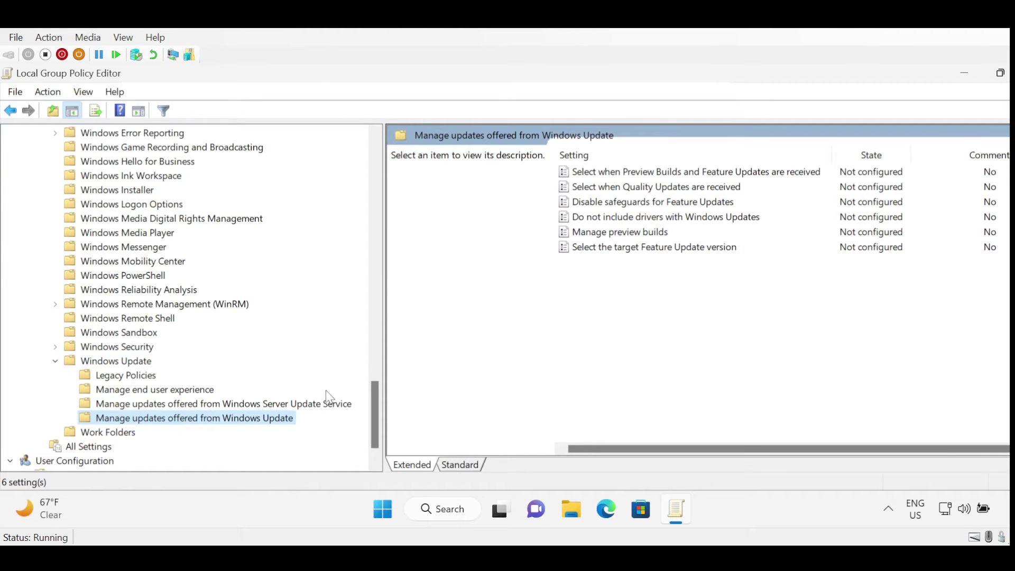
drag(385, 375, 236, 343)
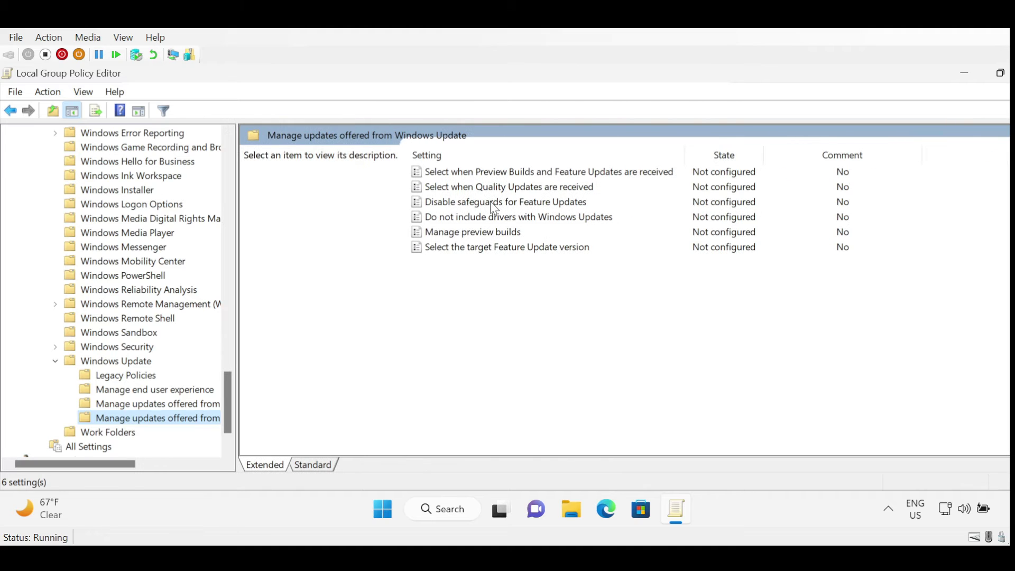
Set Disable safeguards for Feature Updates to Enabled and apply it.
click(521, 203)
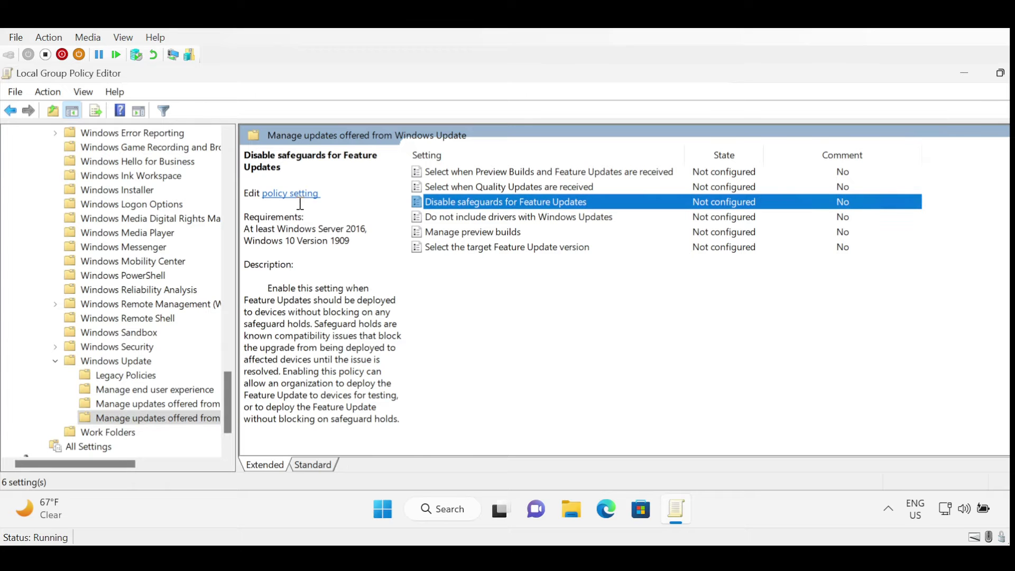
click(285, 193)
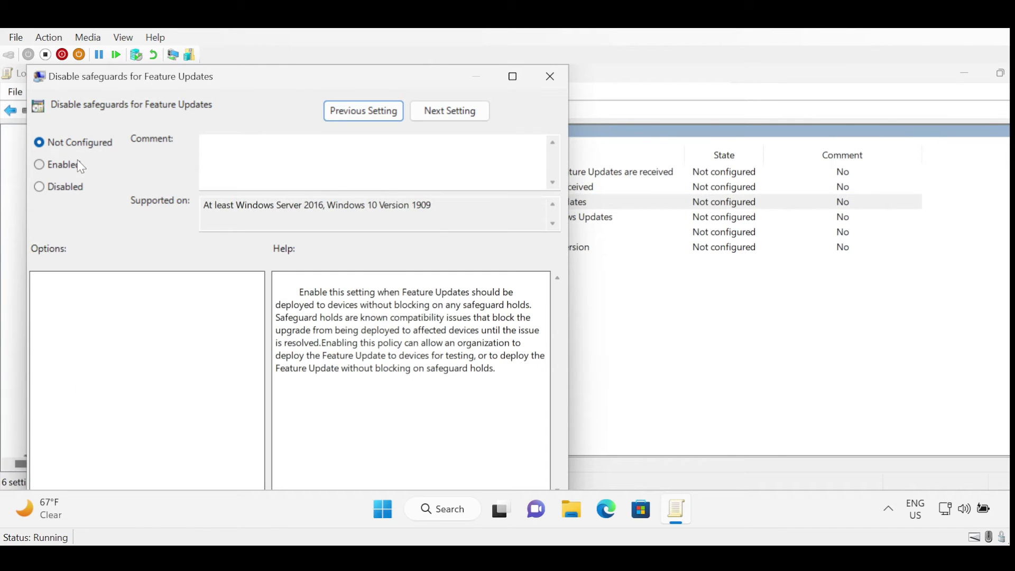
click(41, 144)
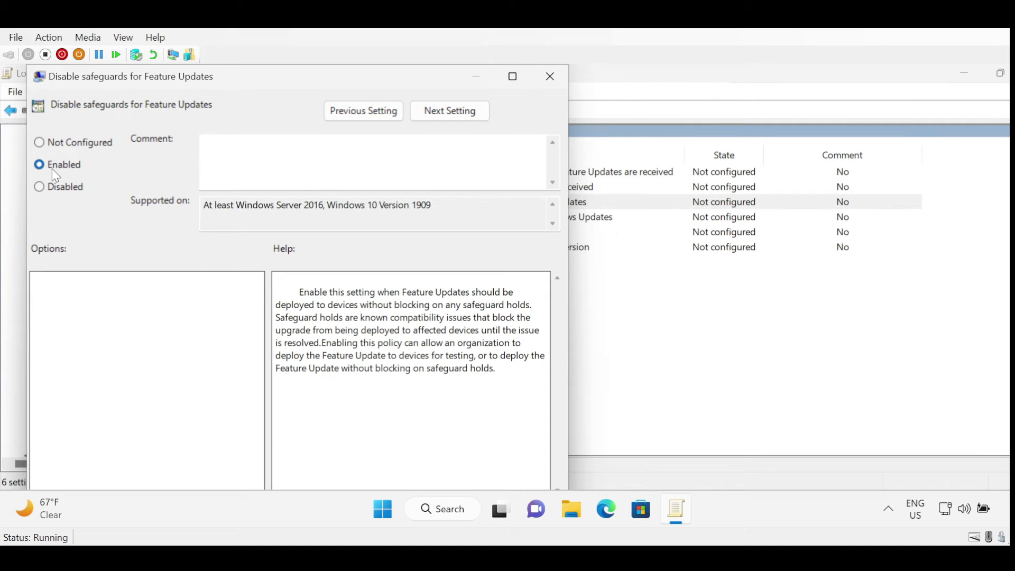
drag(298, 293, 501, 292)
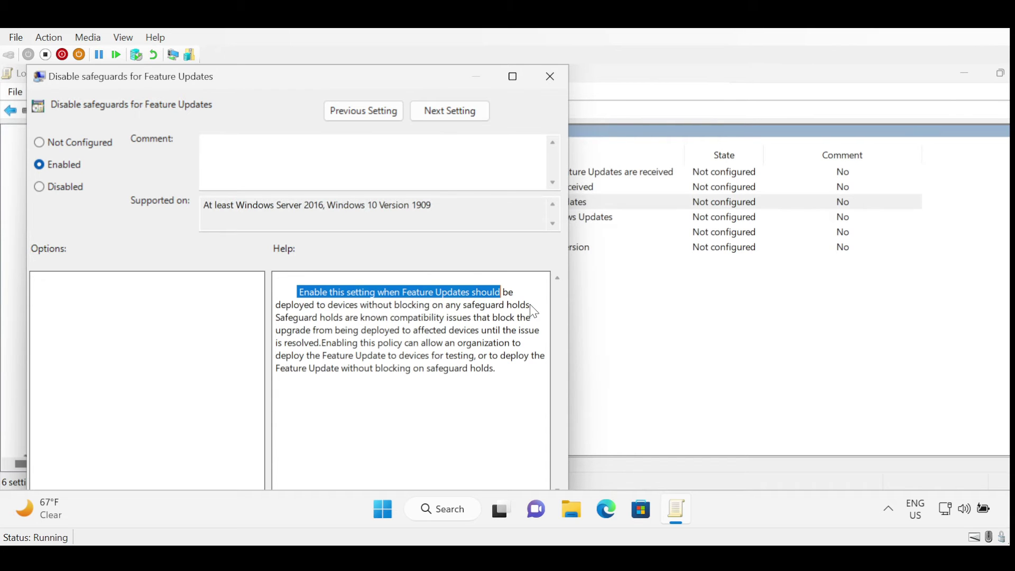
click(70, 191)
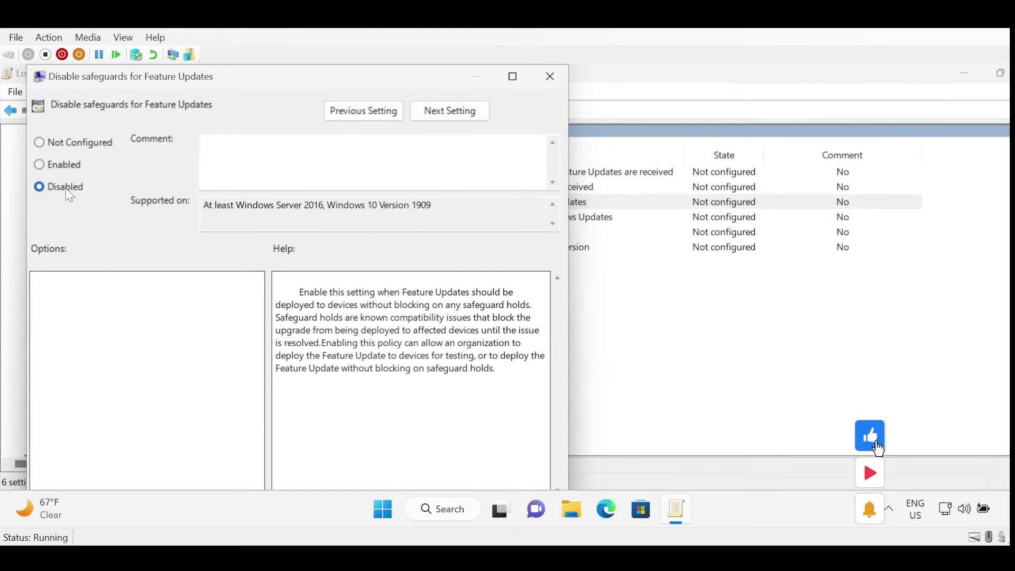
click(78, 169)
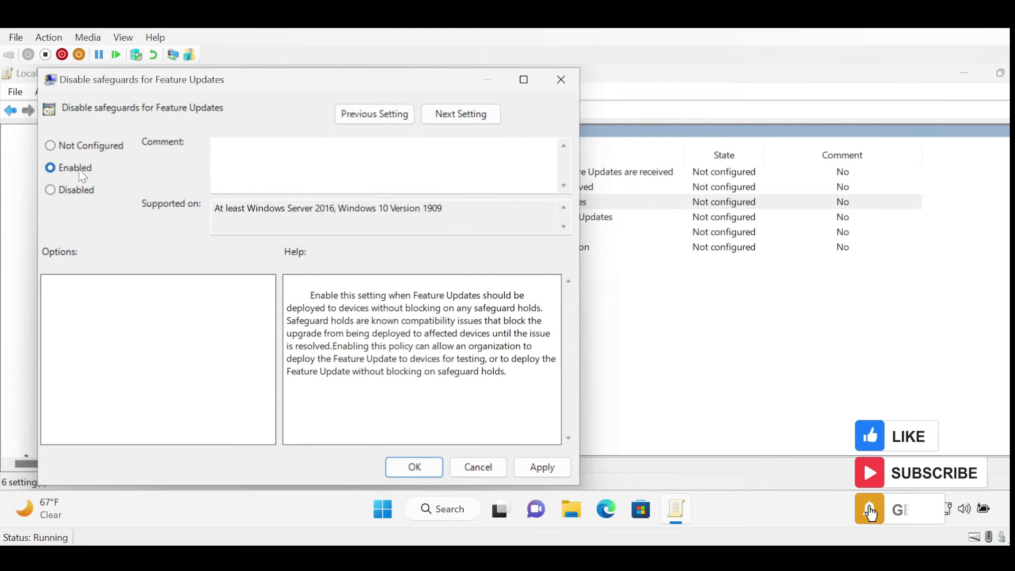
click(548, 468)
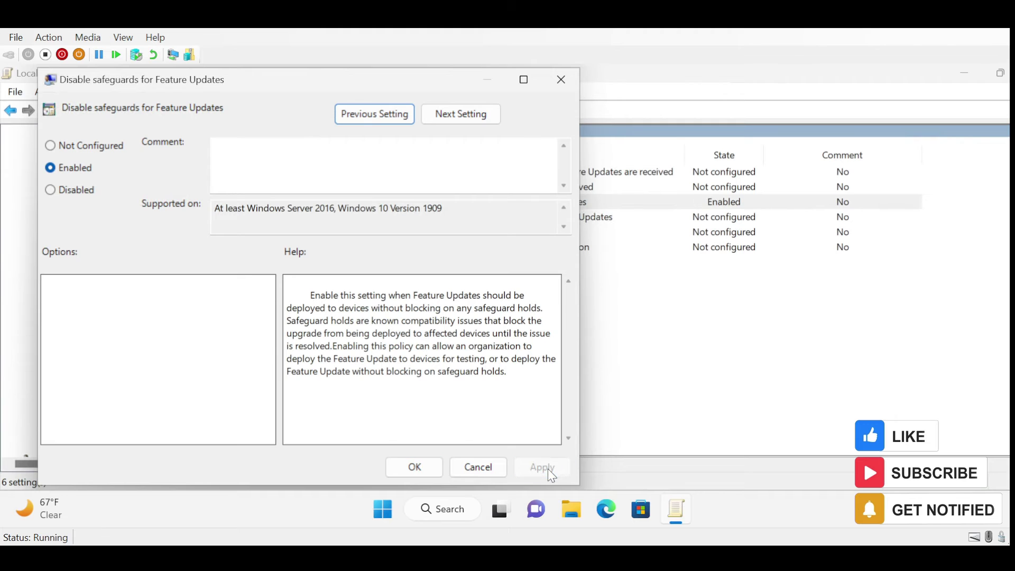
click(442, 467)
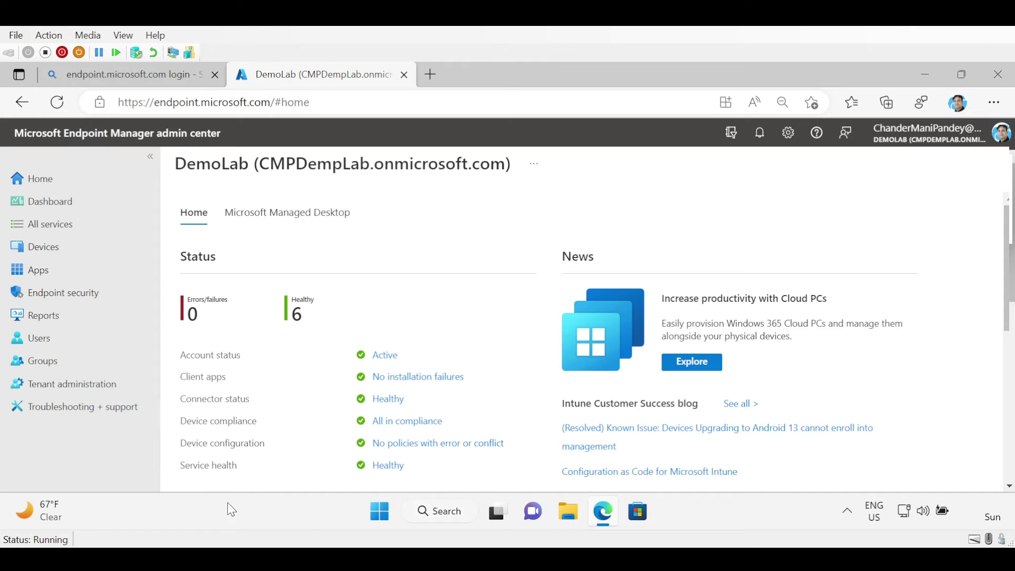
Go to Devices › Configuration profiles and start a new profile.
click(49, 255)
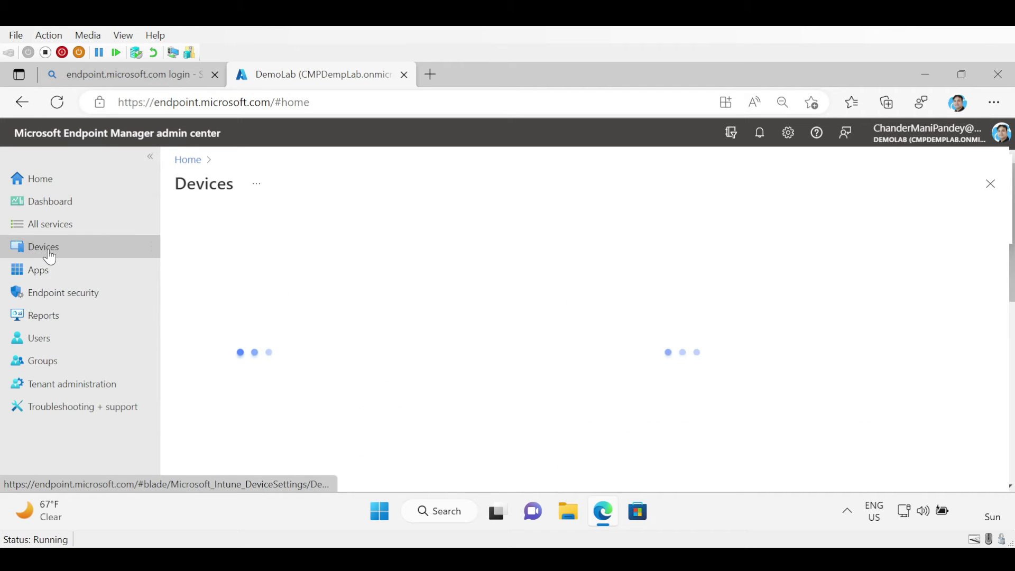
drag(345, 282, 341, 360)
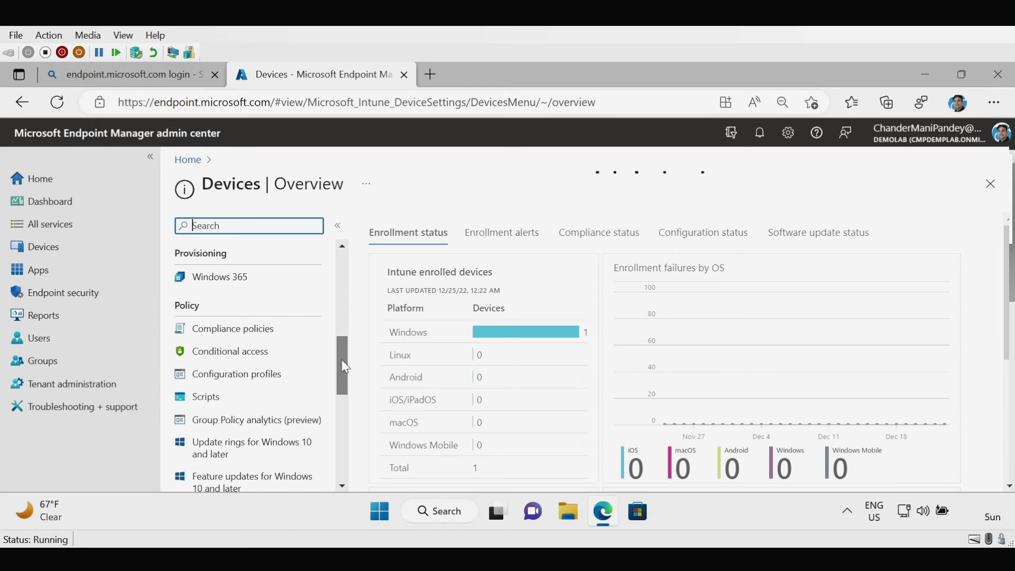
click(238, 384)
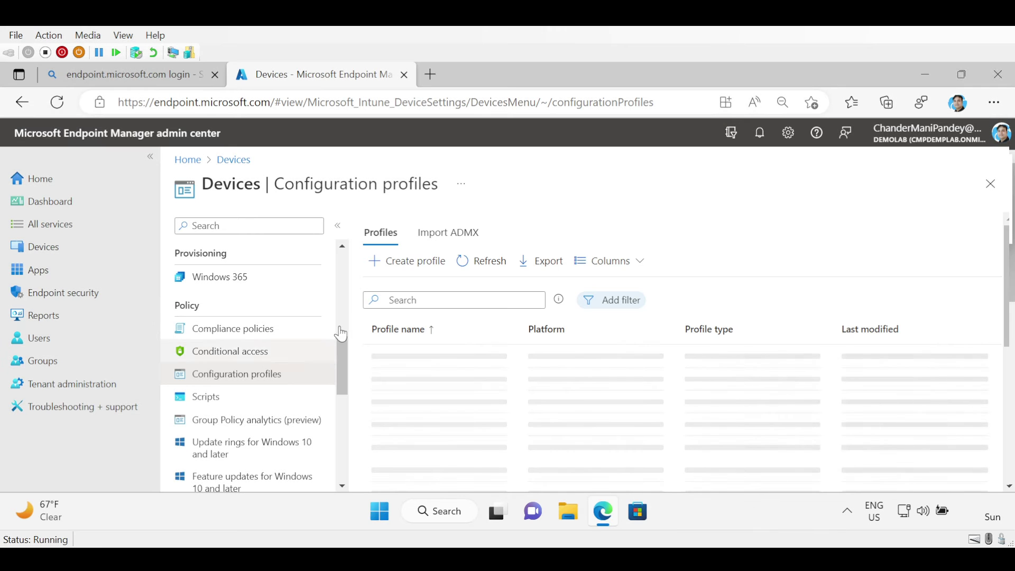
click(419, 271)
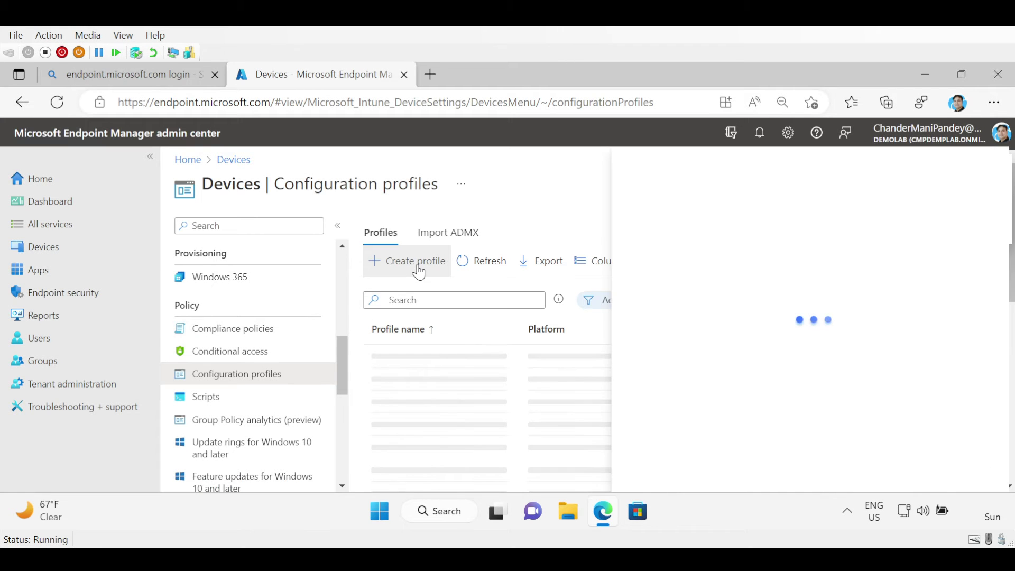
Choose platform Windows 10 and later, profile type Templates, and create from the Custom template.
click(655, 239)
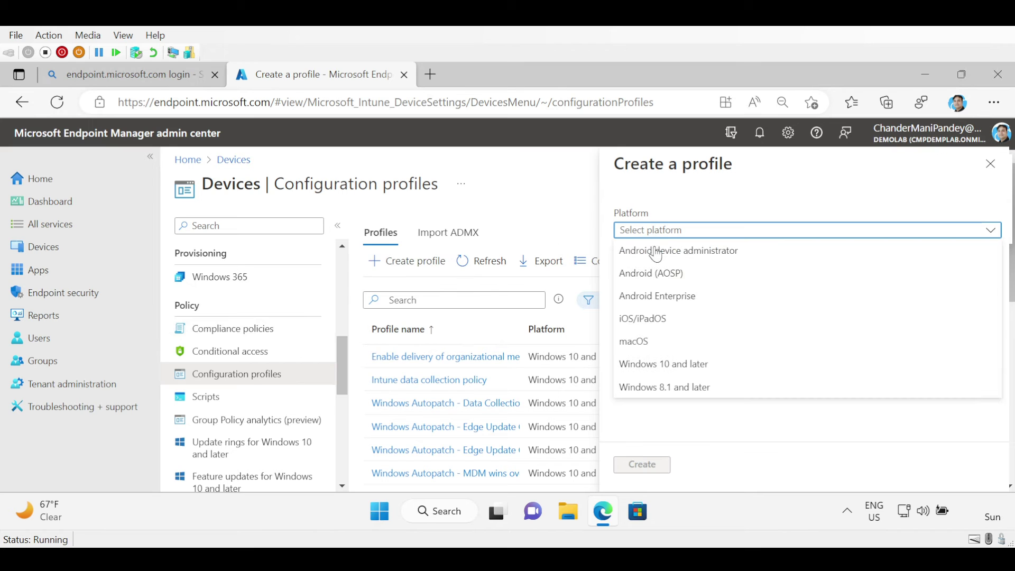
click(668, 364)
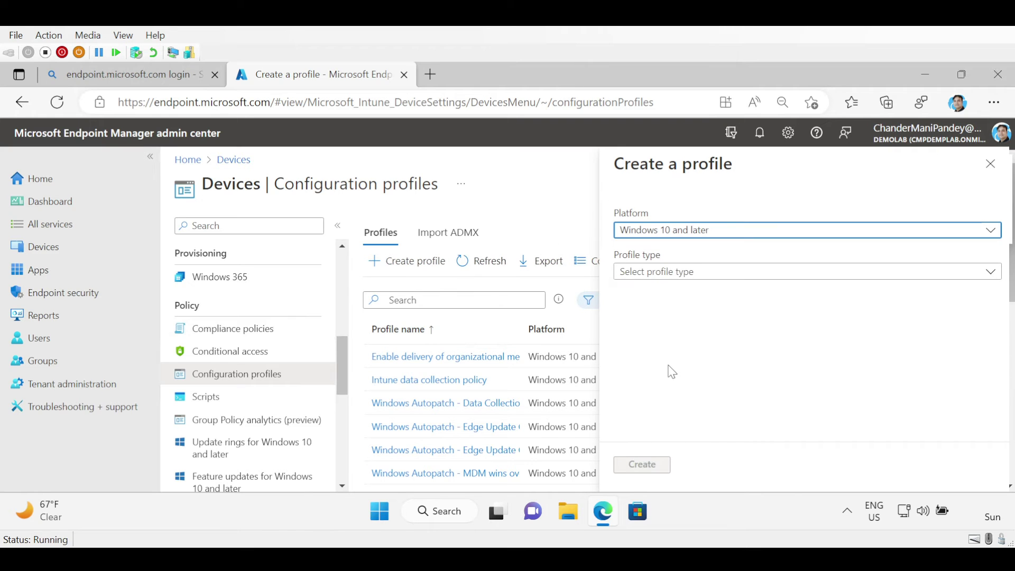
click(667, 271)
click(653, 316)
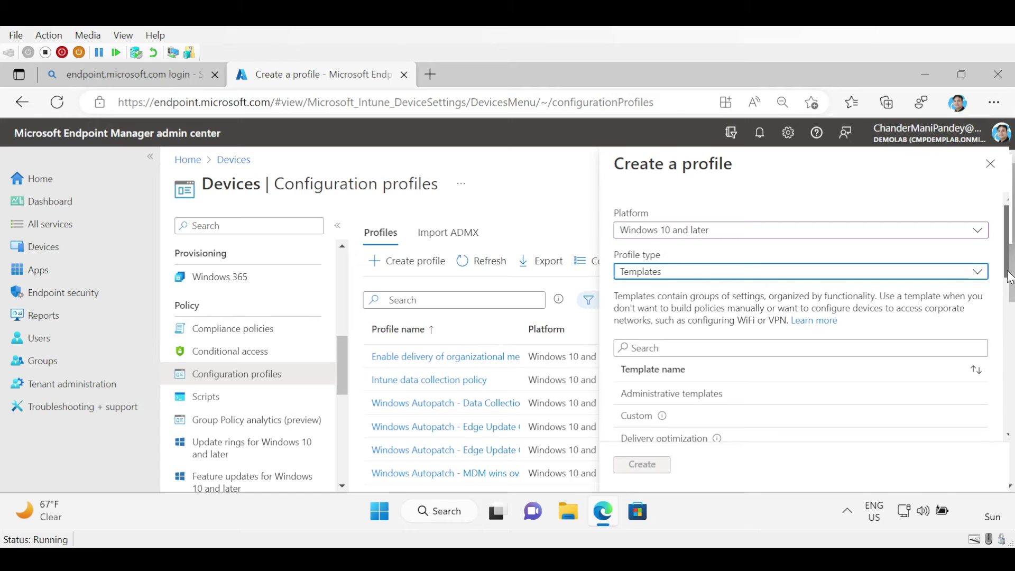
scroll(1009, 292, down, 2)
click(639, 355)
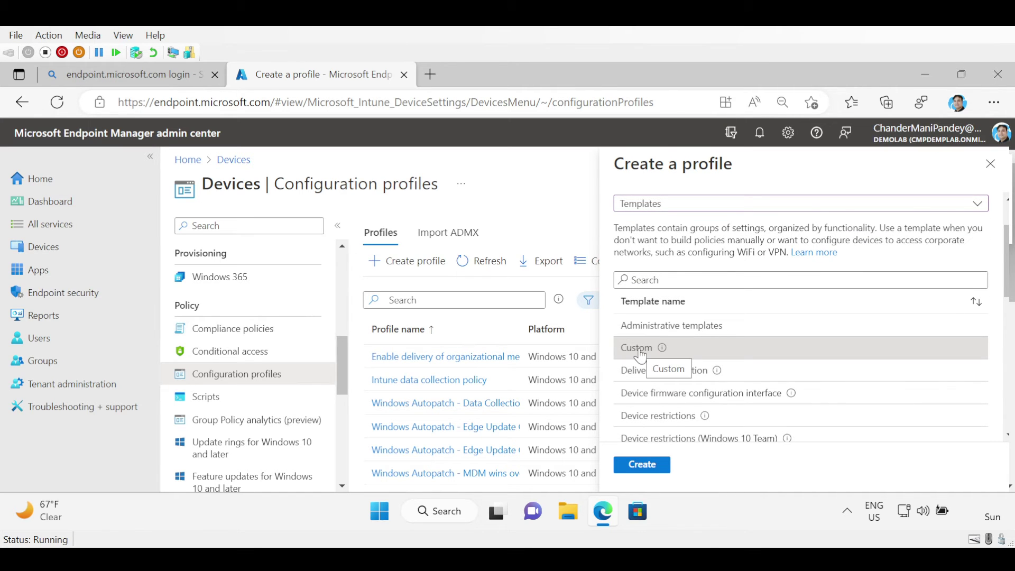
click(642, 465)
Name the profile 'Opting out of safeguard holds' and continue to Configuration settings.
click(423, 269)
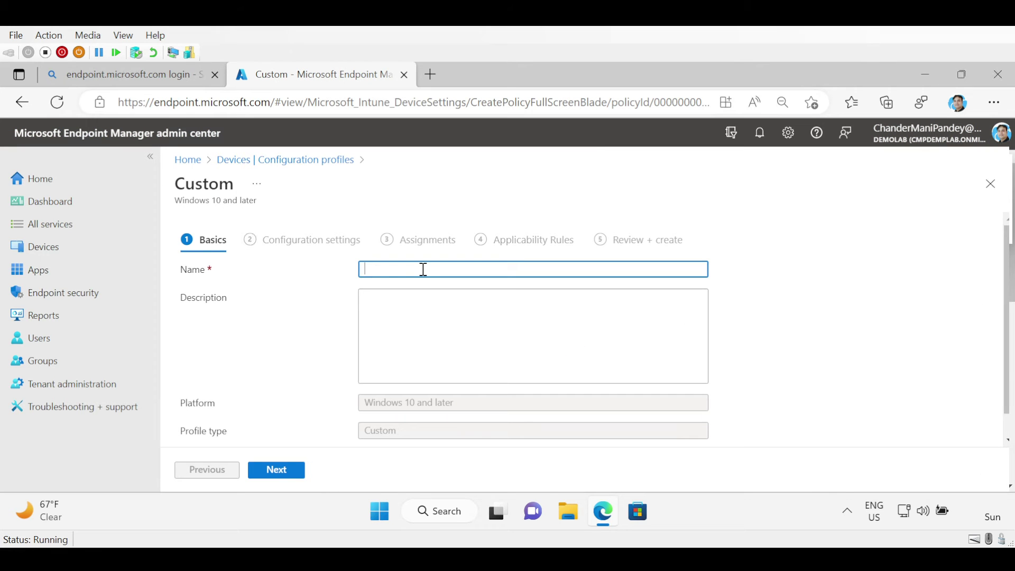
text(Opting out of safeguard holds)
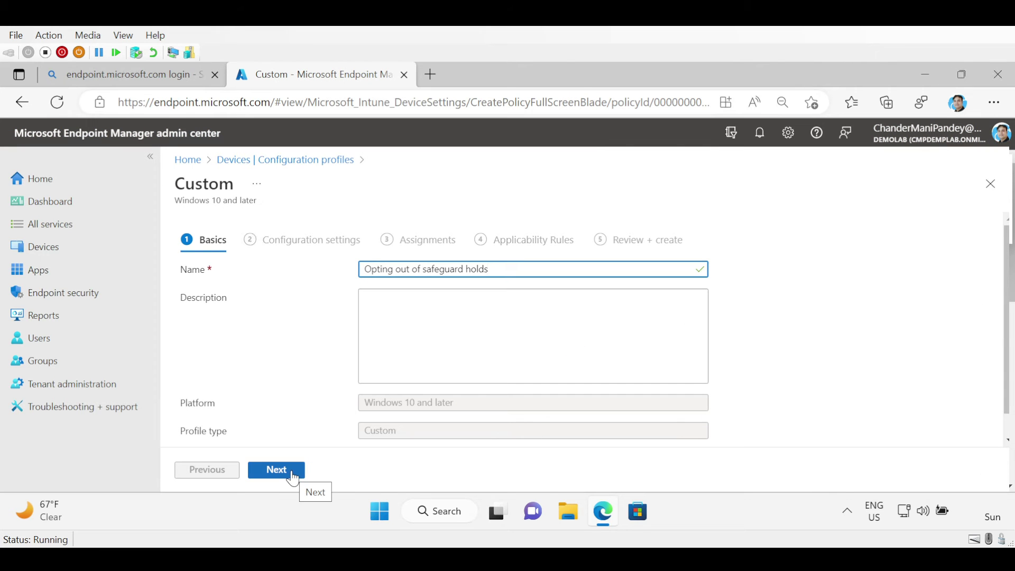
click(292, 470)
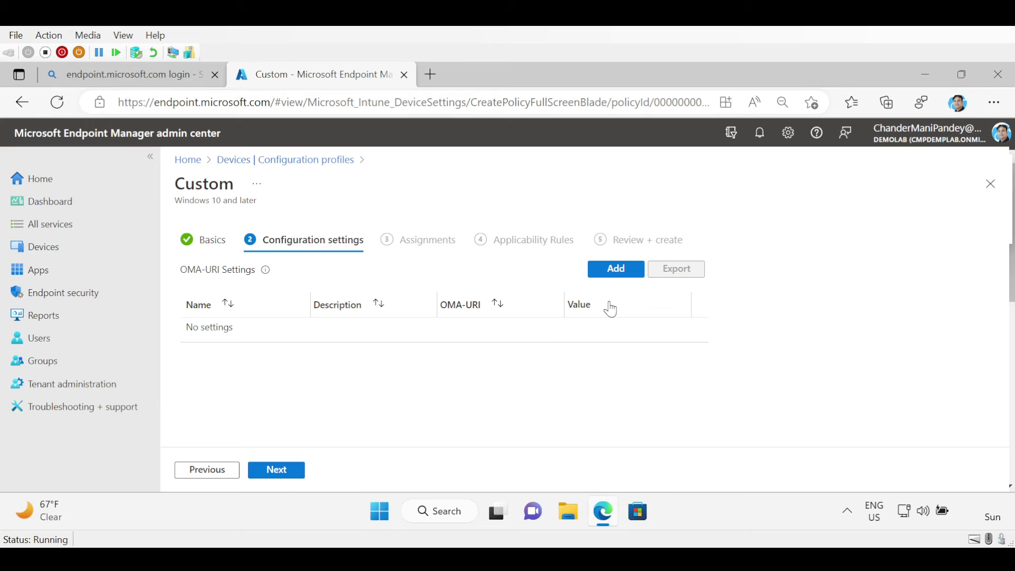
Add an Integer OMA-URI setting disabling WUfB safeguards with value 1 and save it.
click(615, 273)
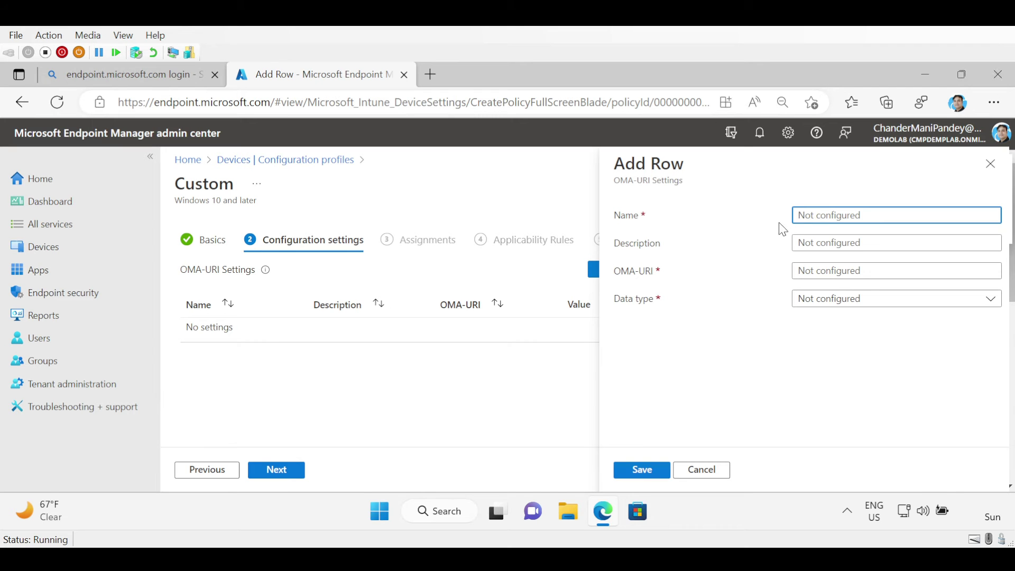
text(Opting out of safeguard holds)
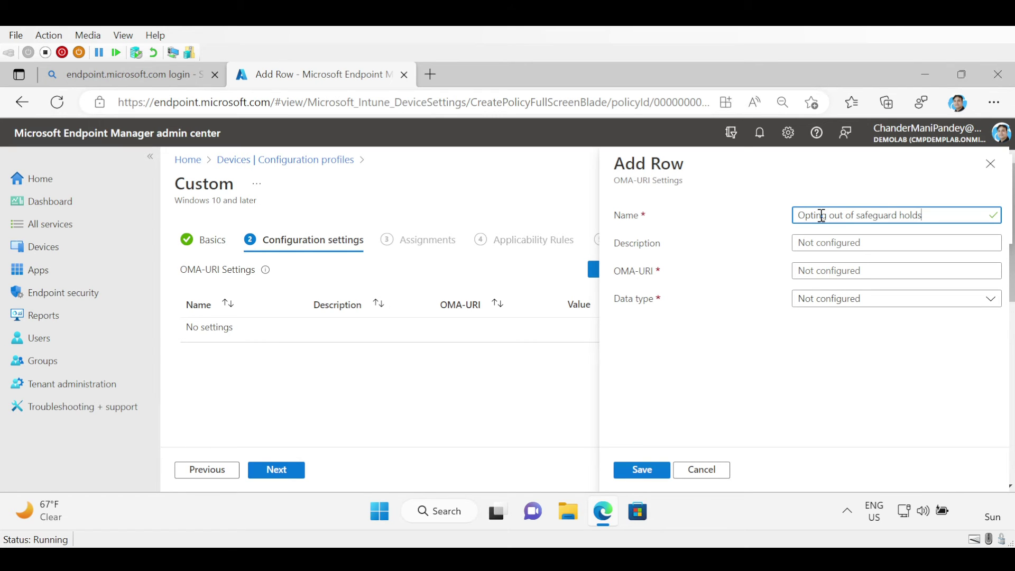
click(813, 268)
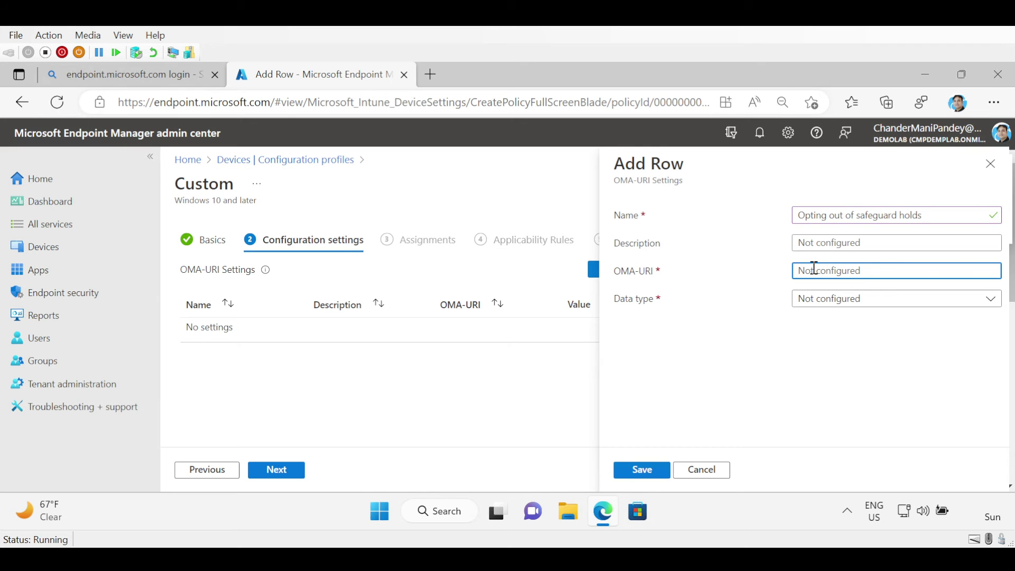
text(./Vendor/MSFT/Policy/Config/Update/DisableWUfBSafeguards)
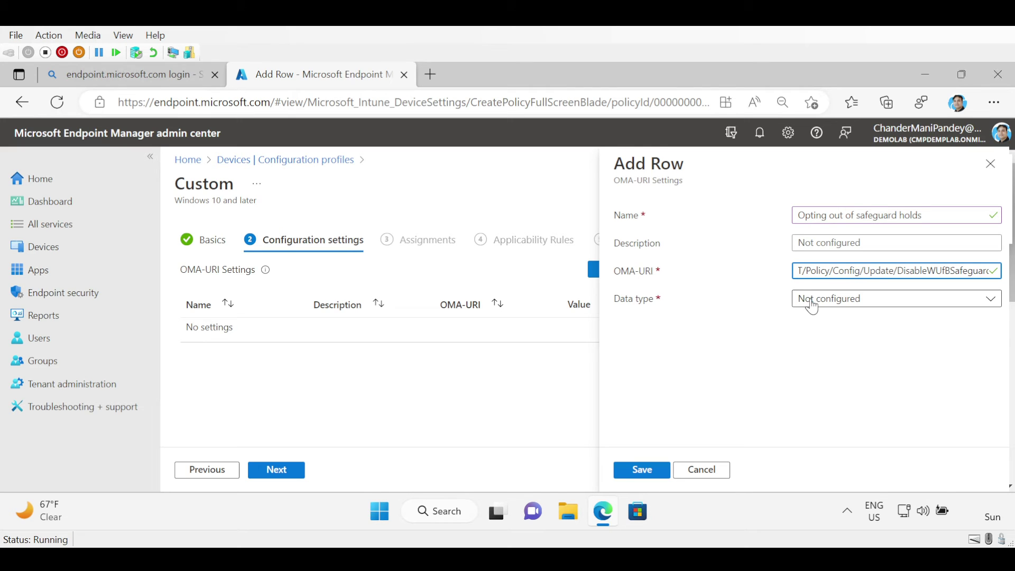
click(811, 306)
click(816, 410)
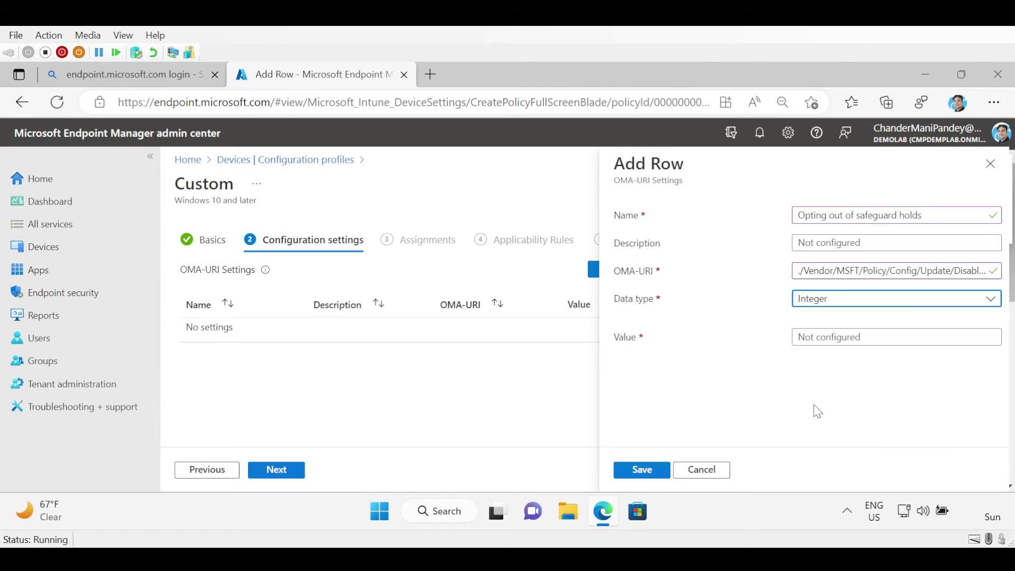
click(810, 337)
text(1)
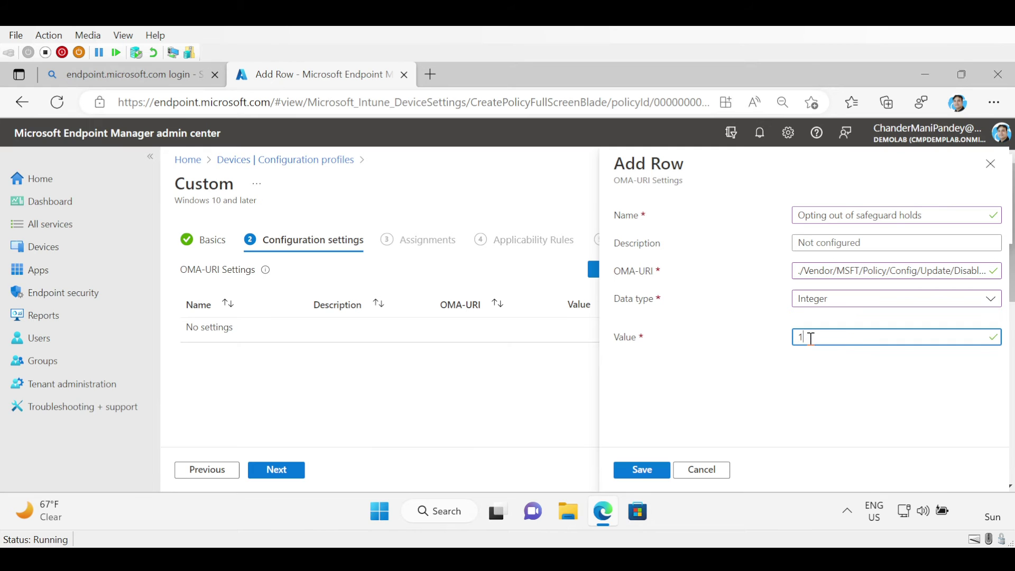
click(642, 469)
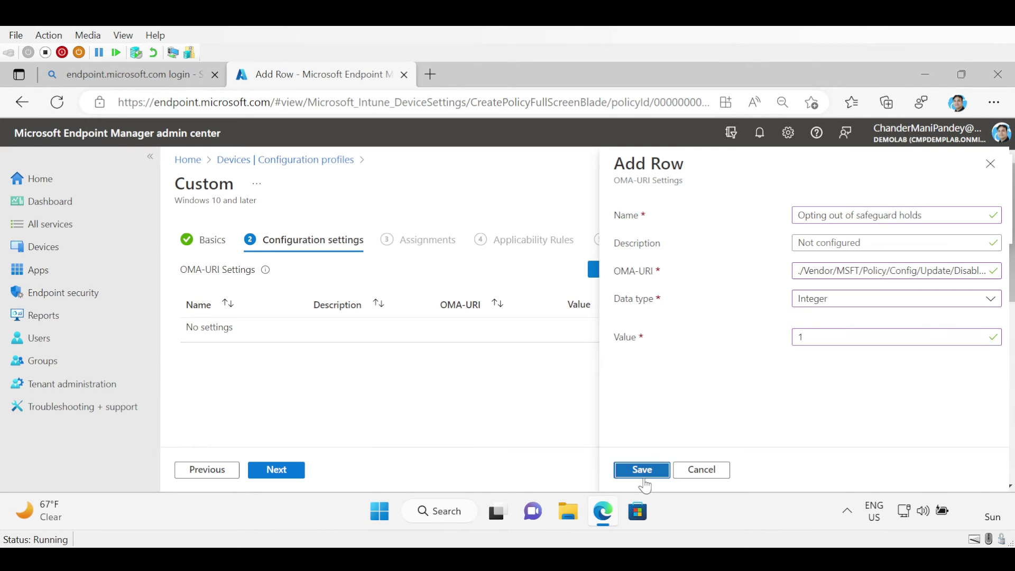
click(284, 477)
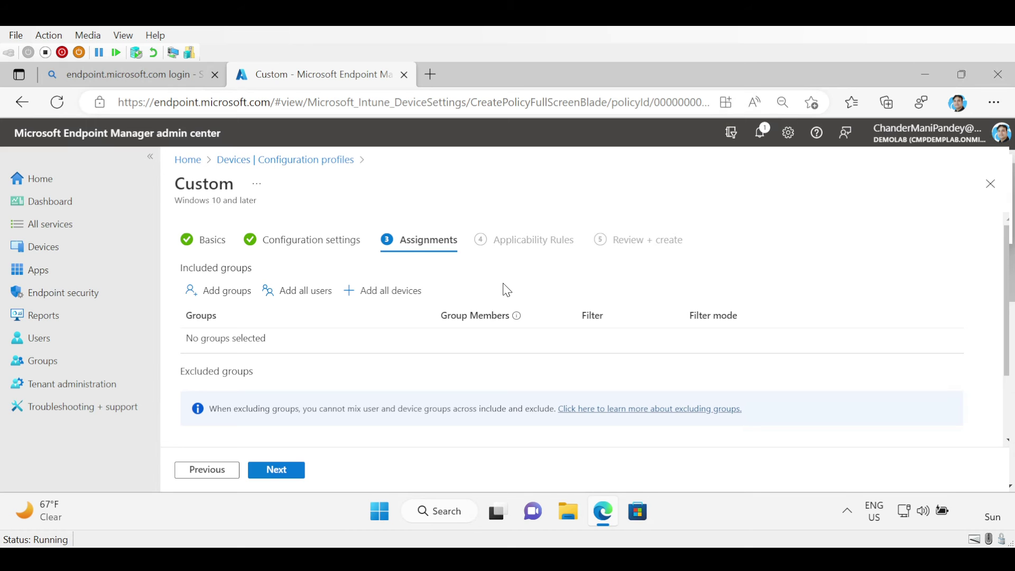
Assign the profile to All devices, skip applicability rules, and create it.
click(397, 301)
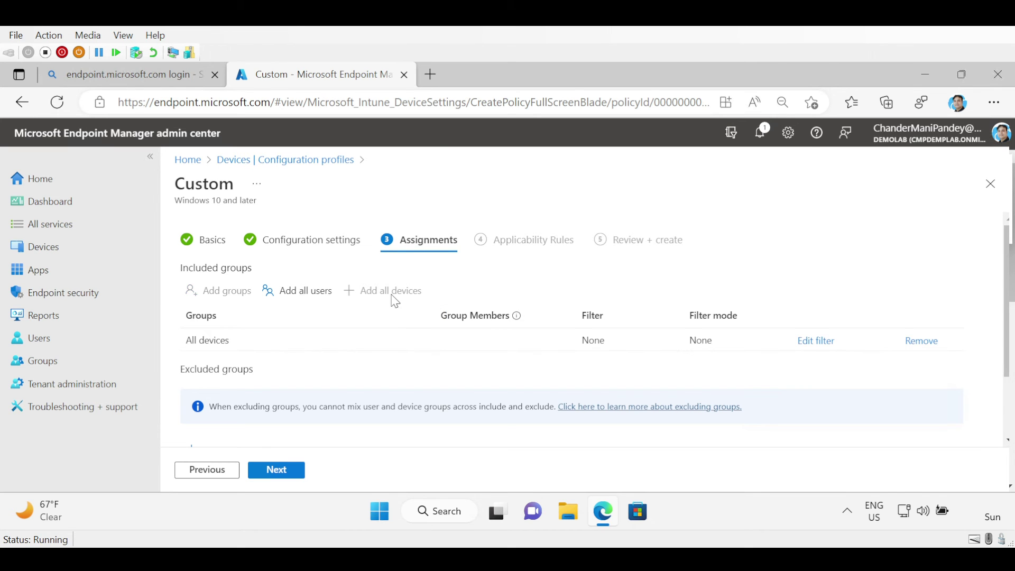
click(297, 476)
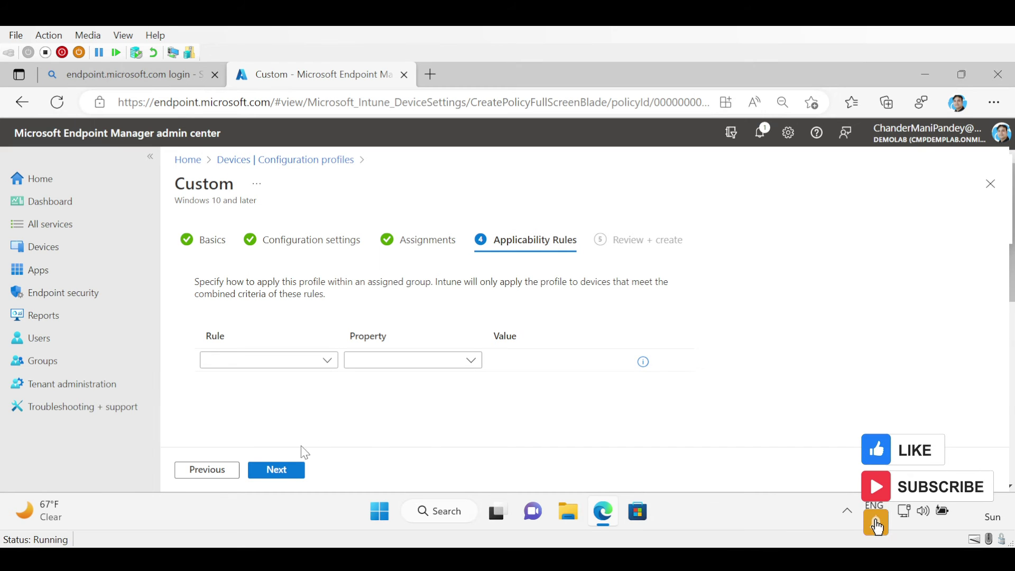
click(279, 471)
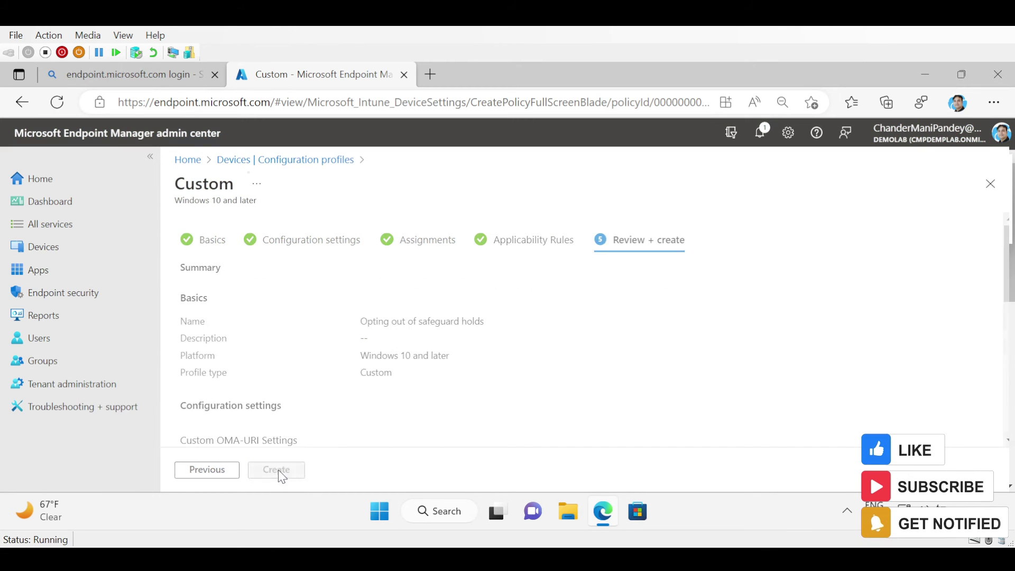
drag(1008, 247, 1009, 338)
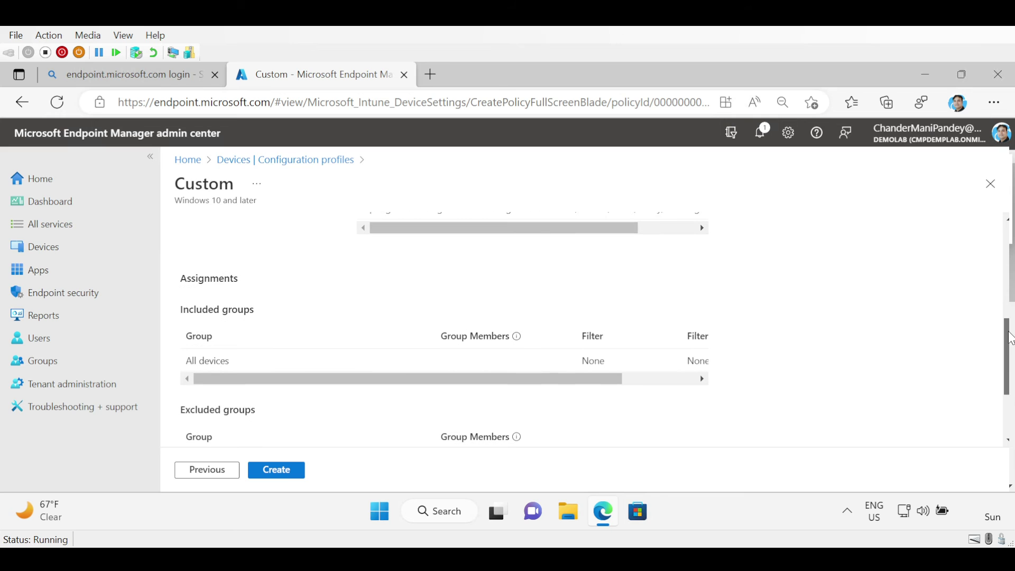
click(288, 473)
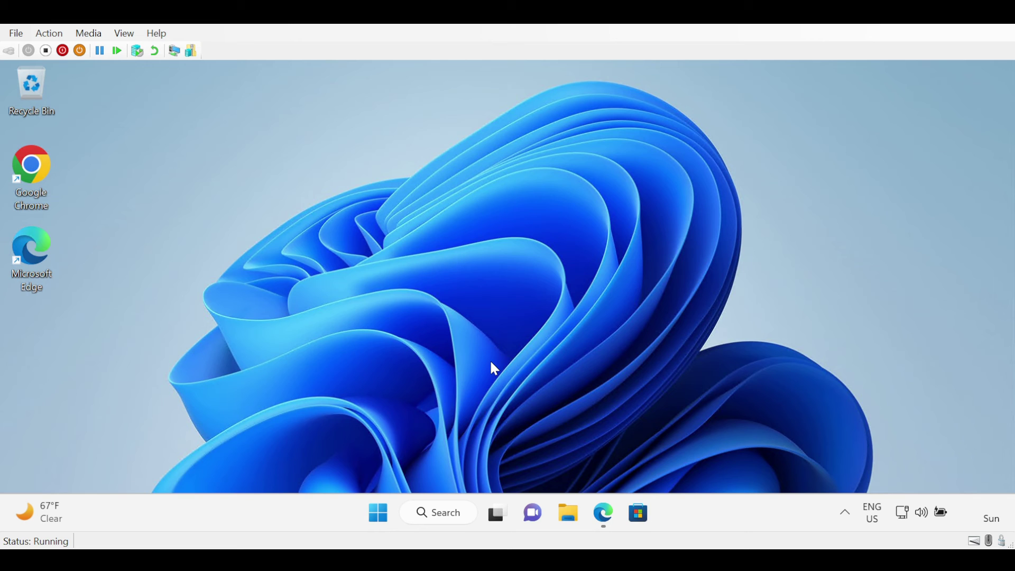
From Start, open the account's Access work or school settings for the DemoLab-managed account.
click(378, 518)
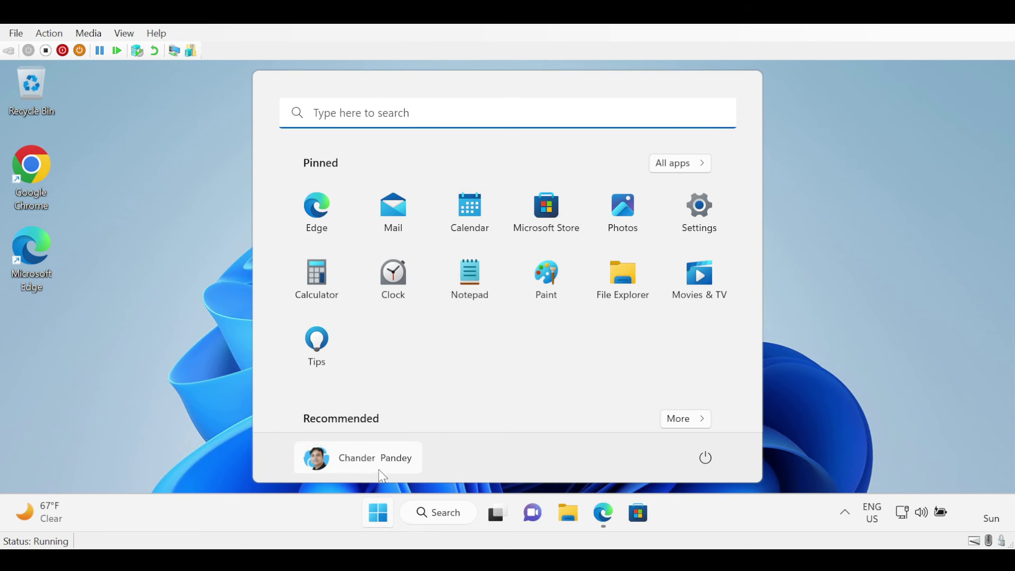
click(378, 461)
click(355, 379)
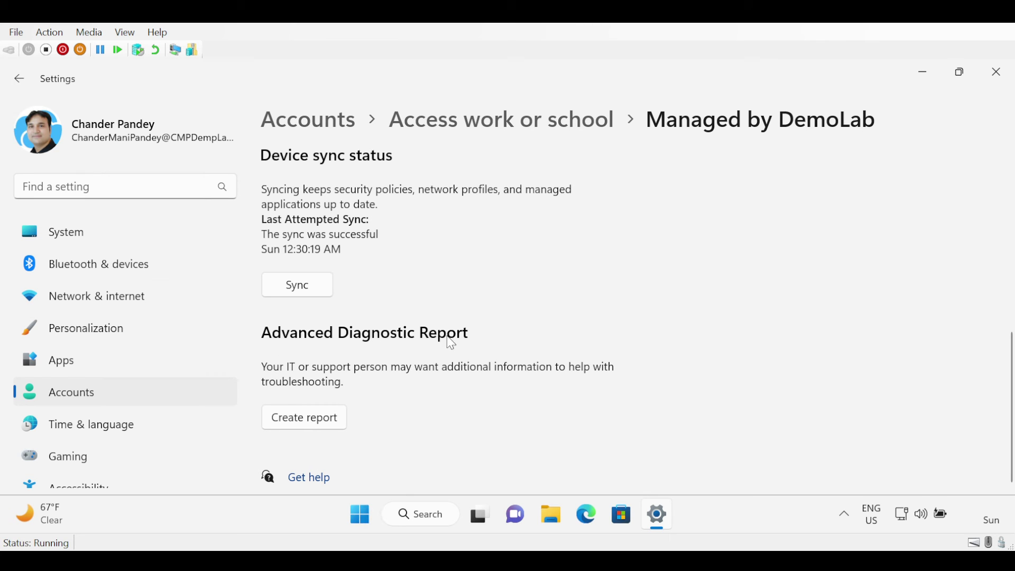
Create and export the advanced diagnostic report, then open MDMDiagReport.html.
click(294, 423)
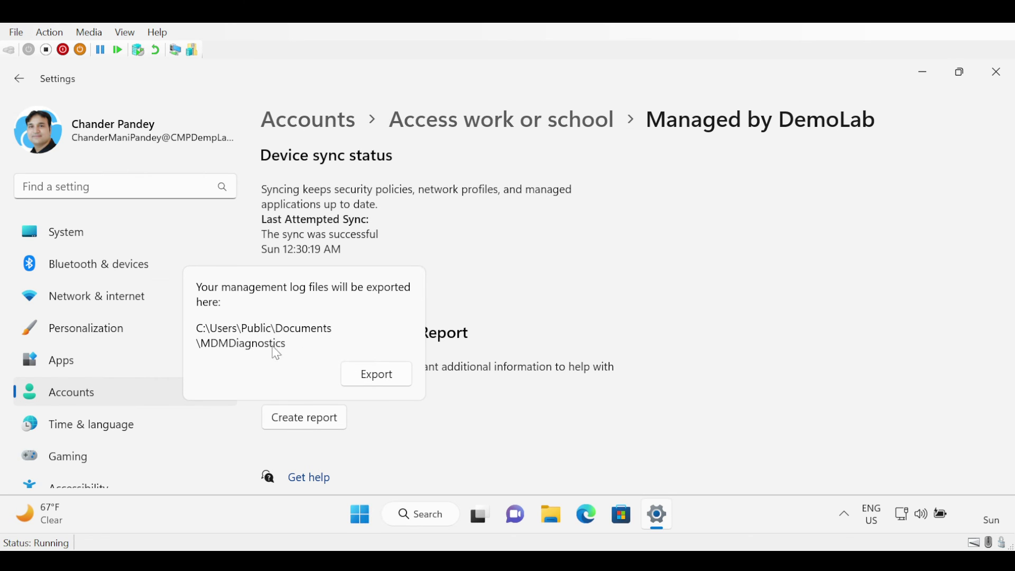
click(383, 383)
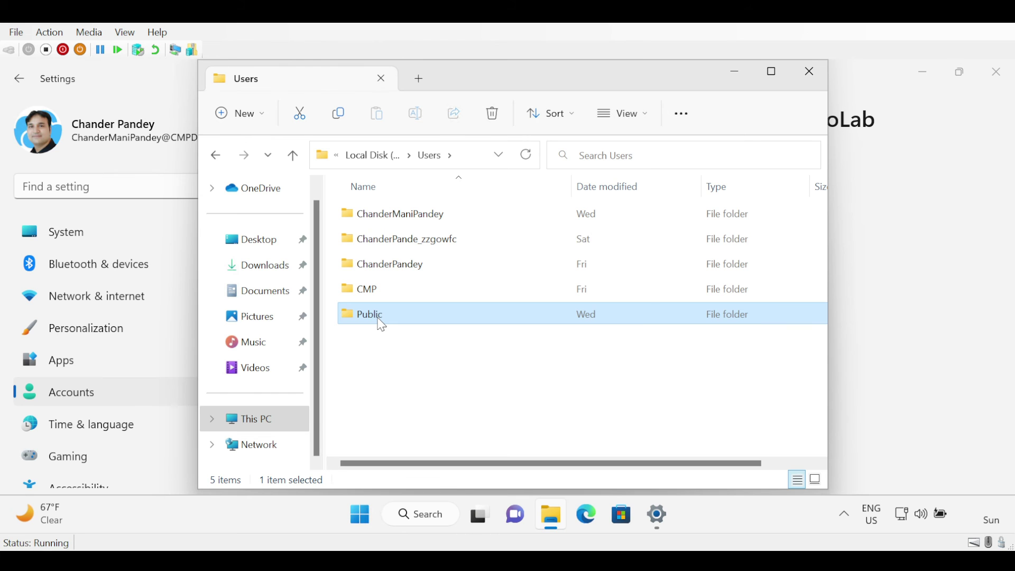
double_click(400, 218)
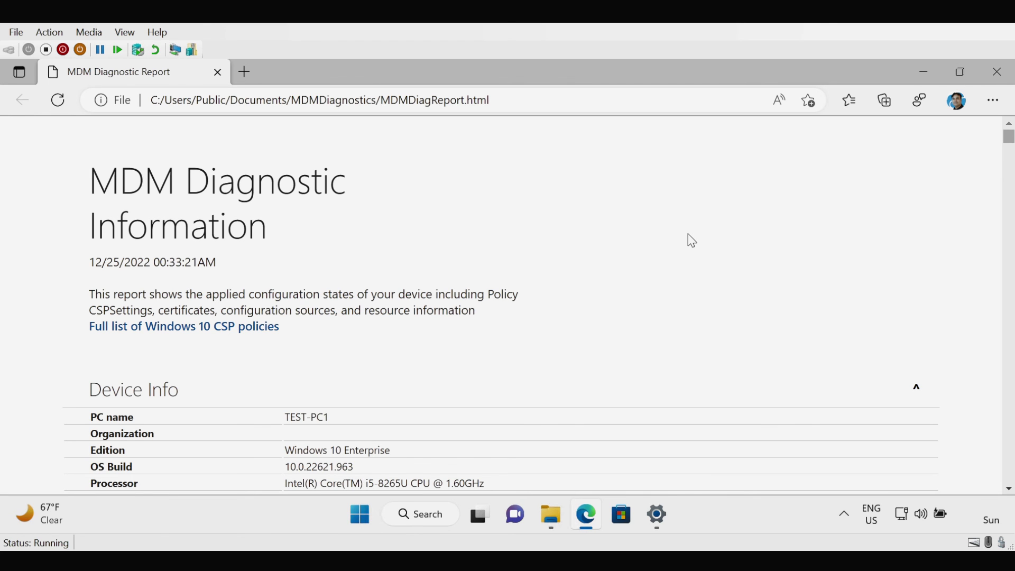
Find 'safeguard' in the report and highlight DisableWUfBSafeguards: default 0, current 1, device scope.
key(ctrl+f)
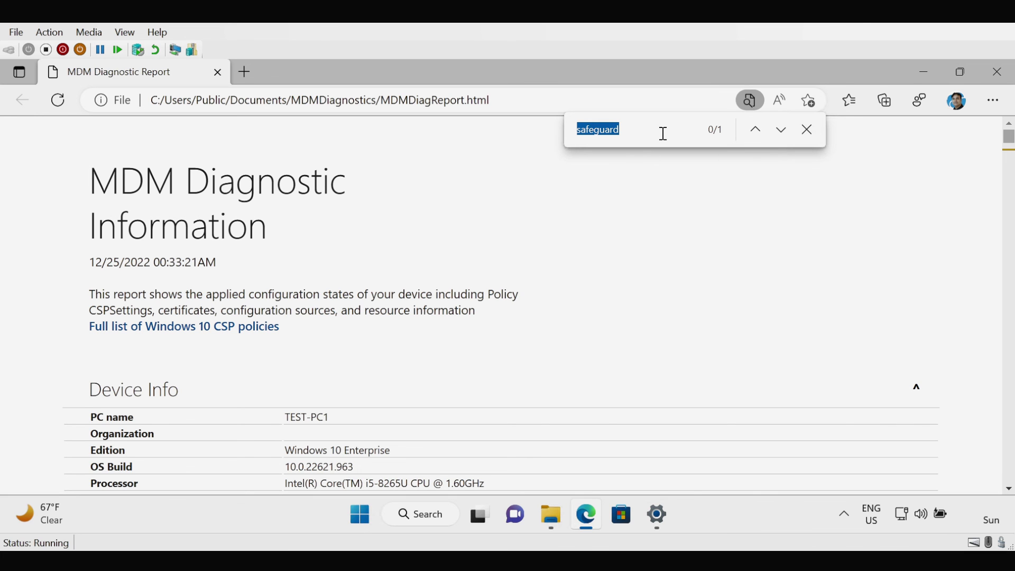
key(Return)
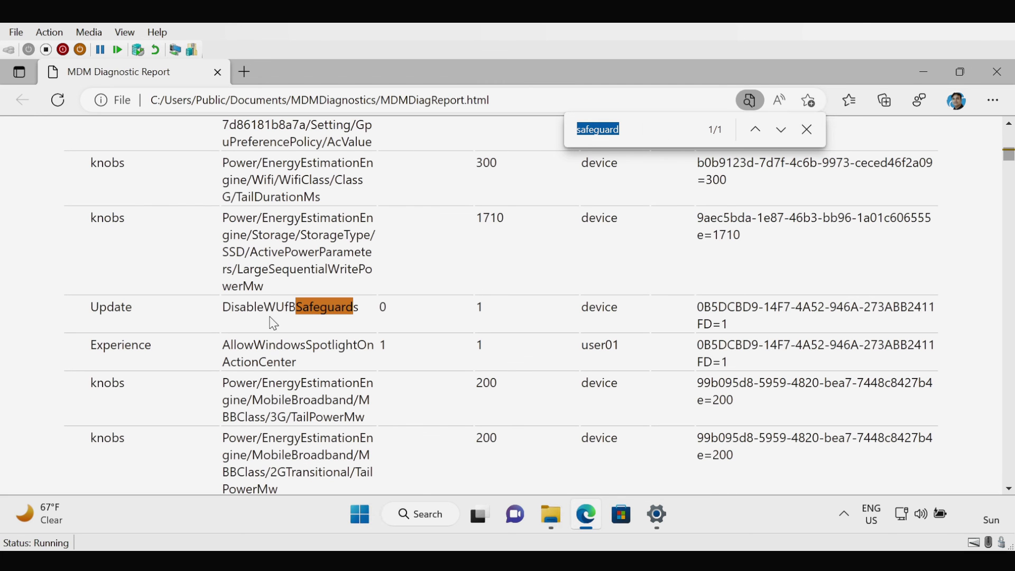
drag(88, 311, 199, 310)
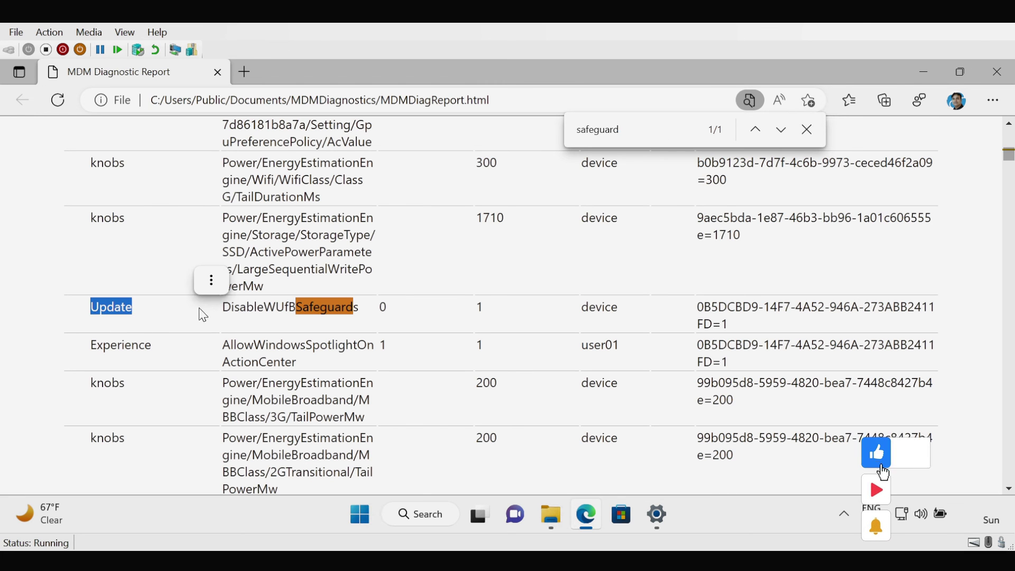
drag(399, 315, 381, 308)
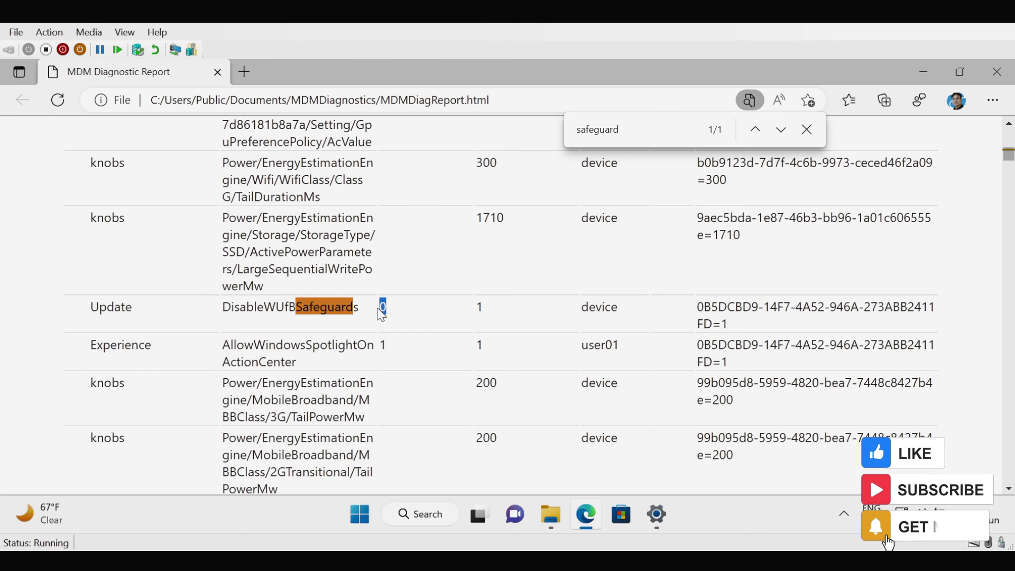
drag(493, 318, 476, 316)
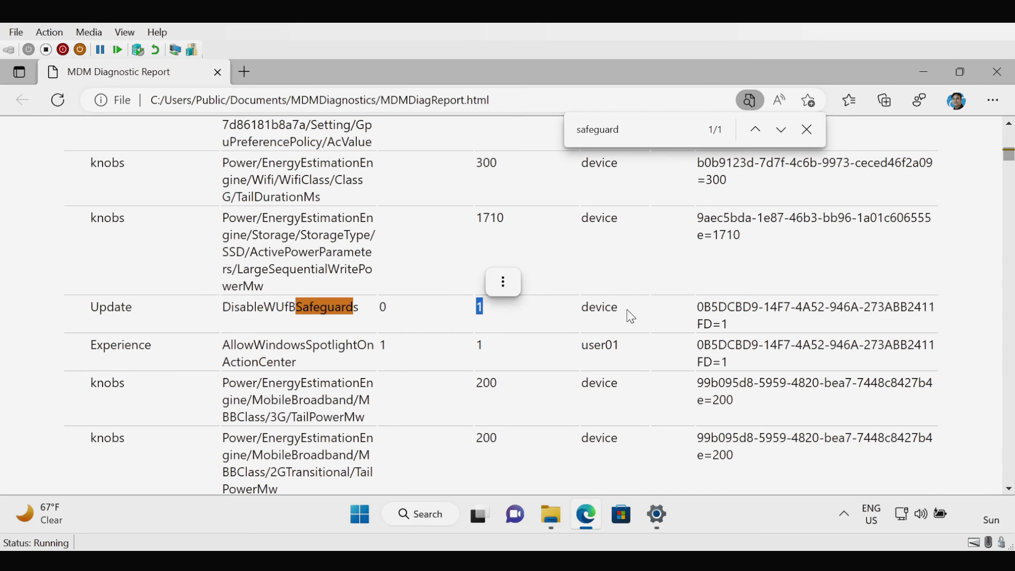
drag(630, 316, 581, 315)
drag(745, 332, 698, 310)
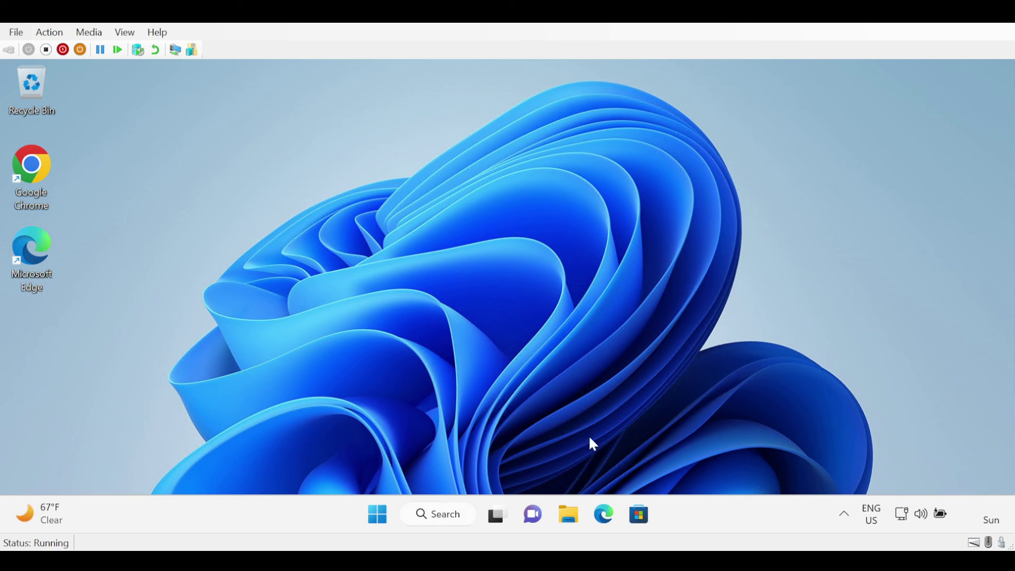
Launch Registry Editor from Windows search with administrator approval.
click(450, 521)
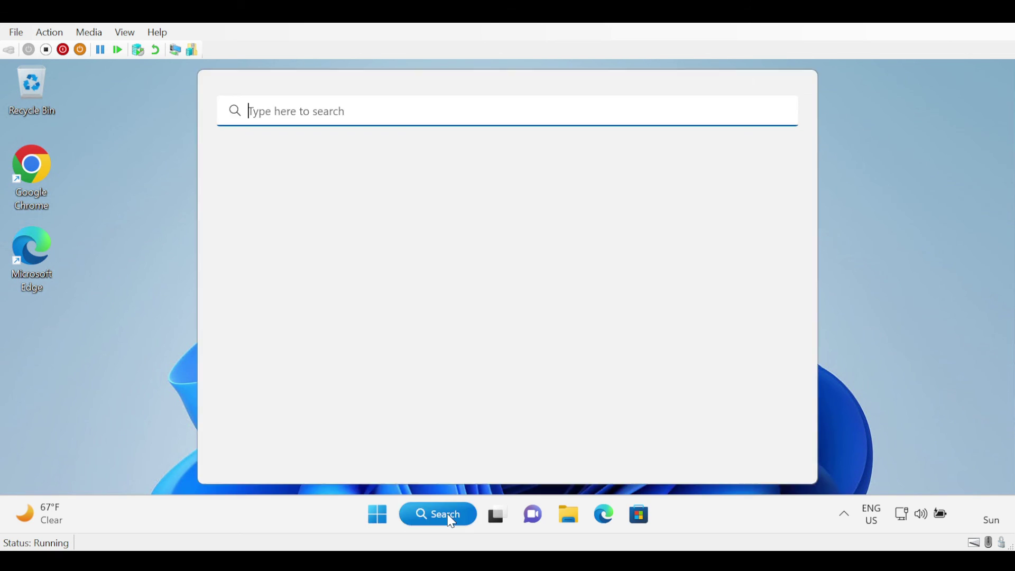
text(re)
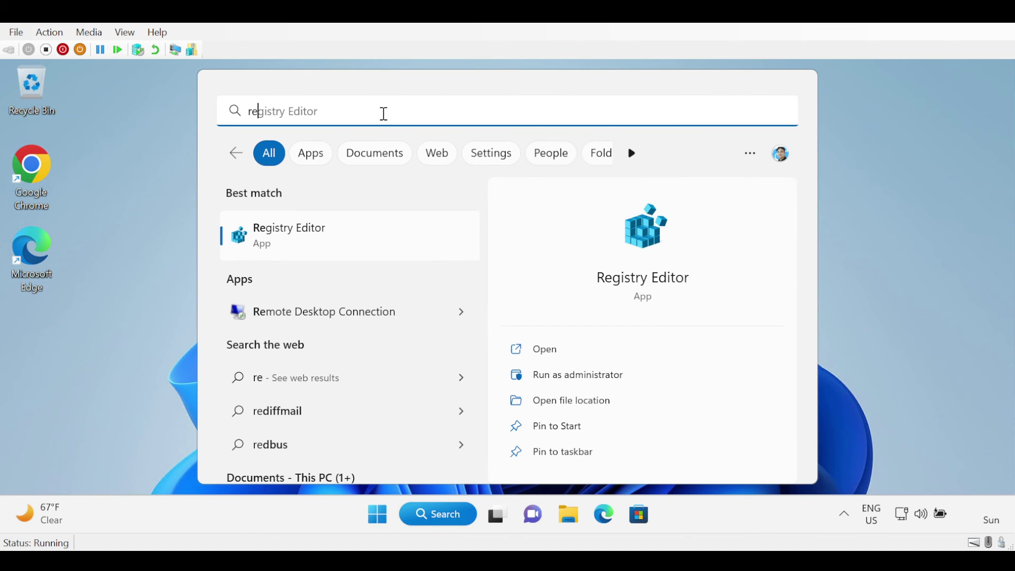
key(Return)
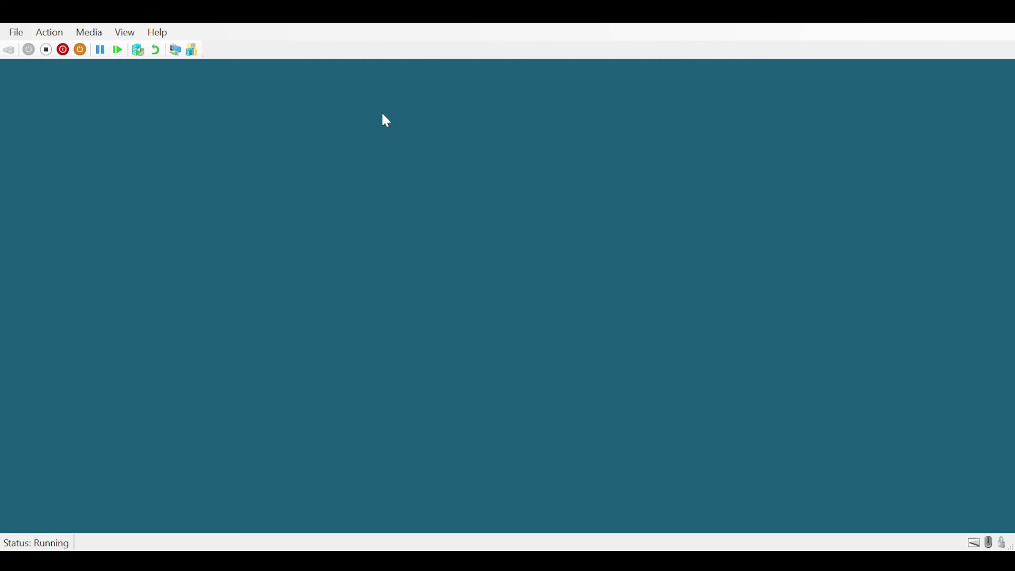
click(454, 412)
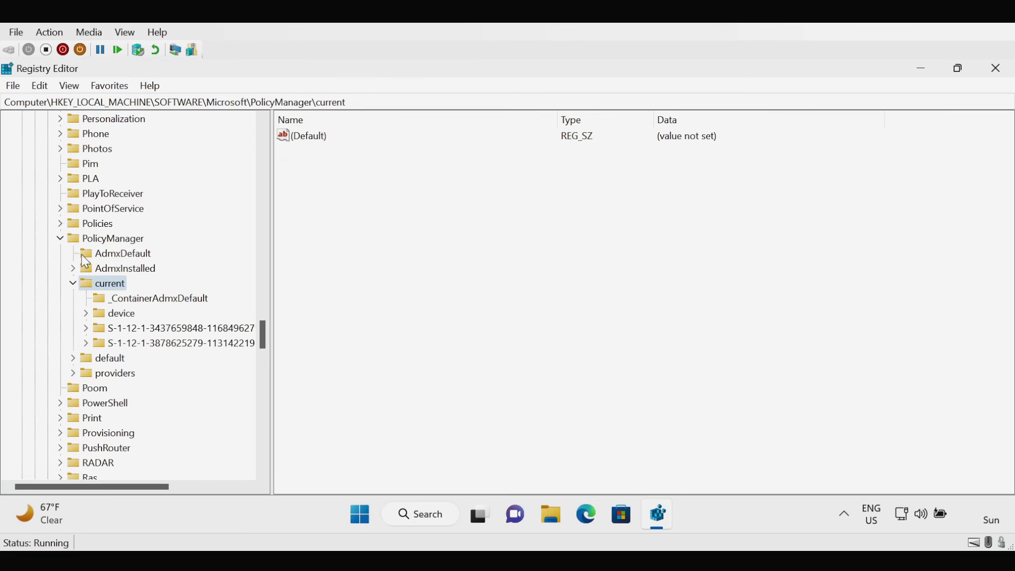
click(369, 100)
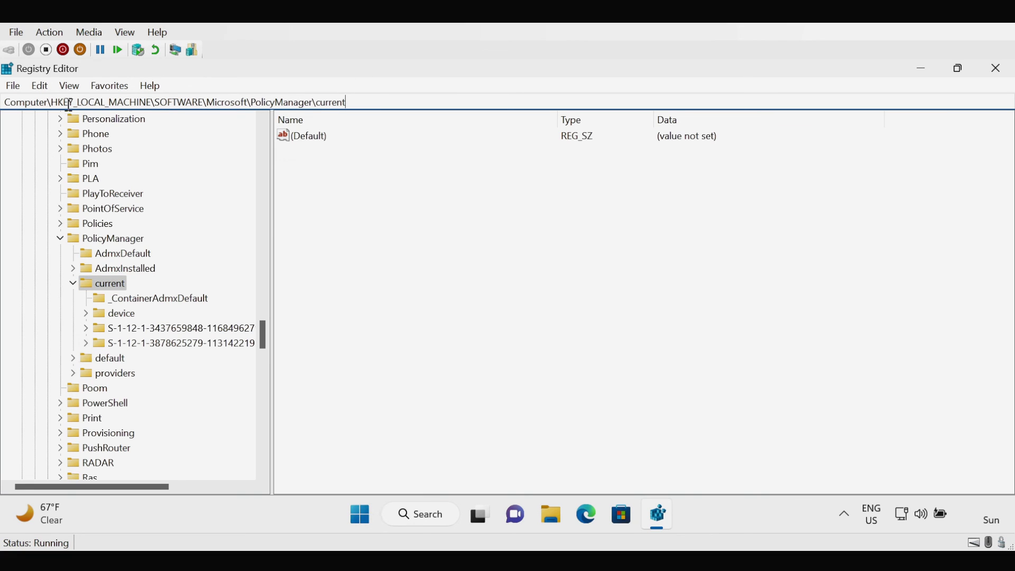
drag(52, 102, 351, 102)
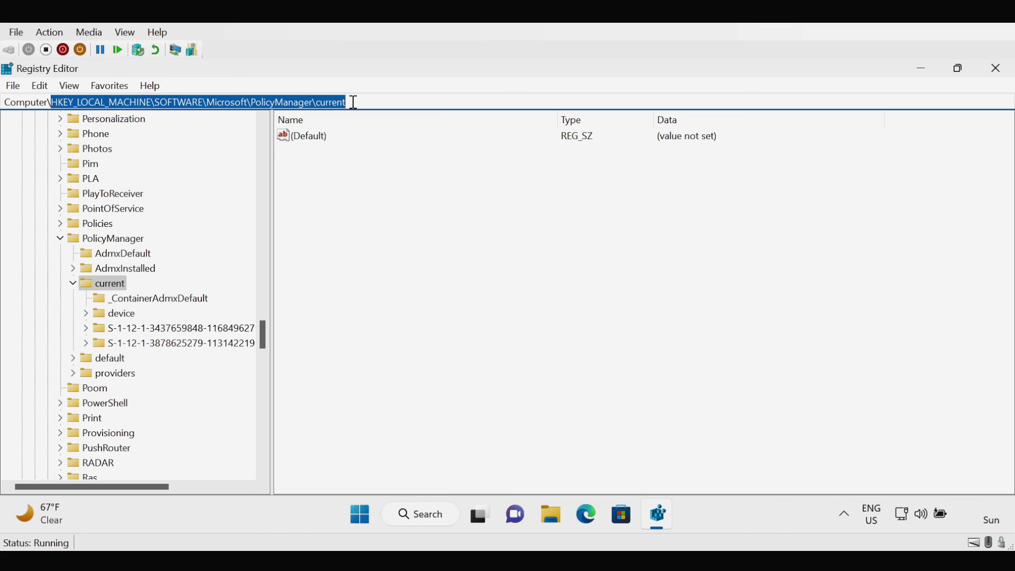
Open PolicyManager\current\device\Update and point out DisableWUfBSafeguards set to 1.
click(114, 313)
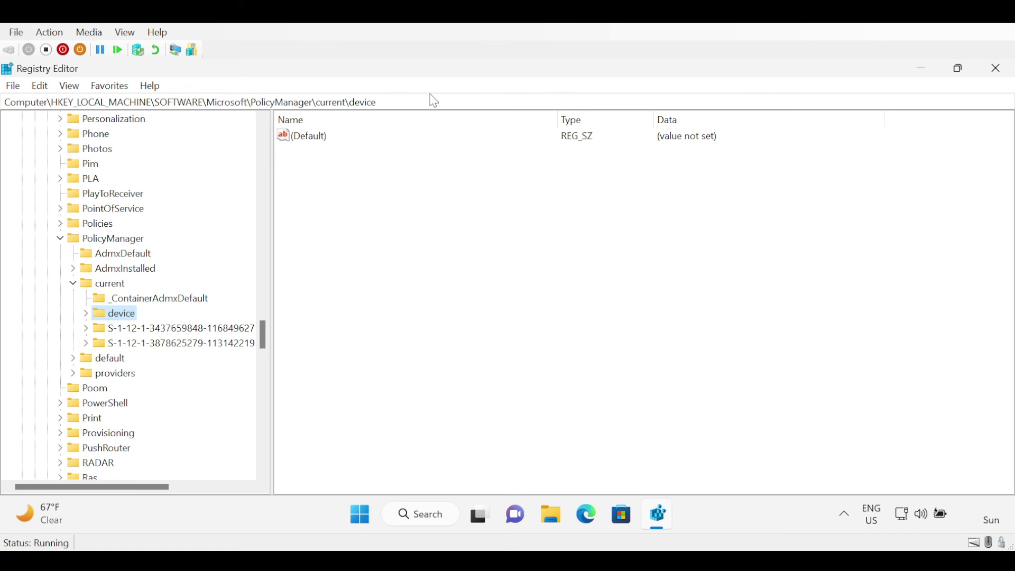
click(86, 314)
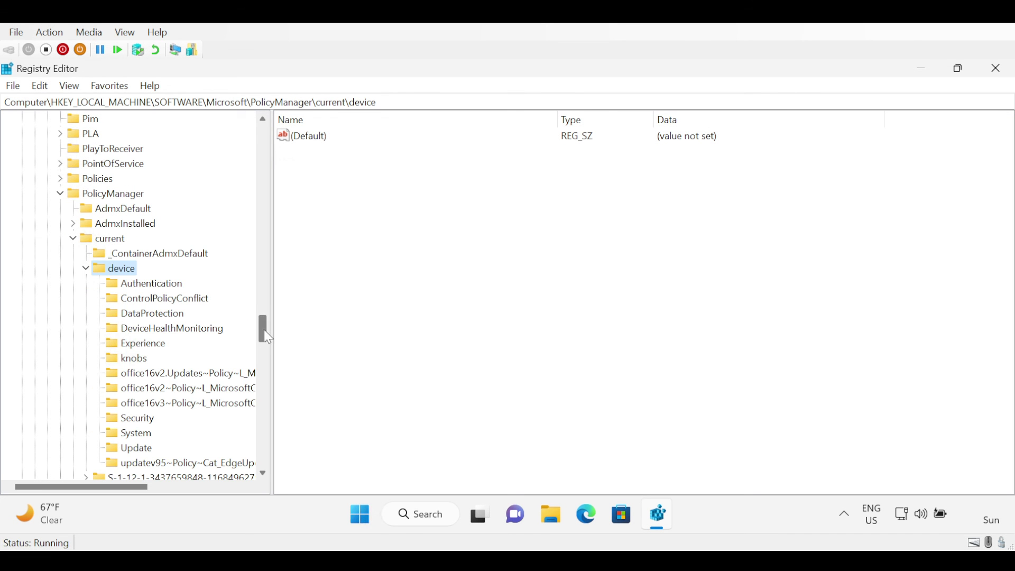
scroll(268, 337, down, 5)
scroll(219, 328, up, 1)
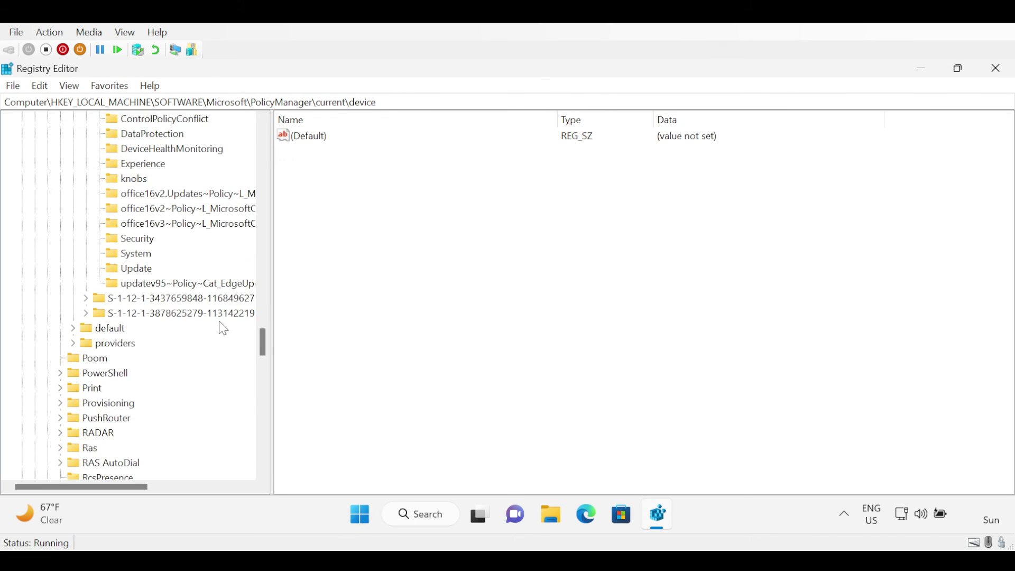
click(132, 268)
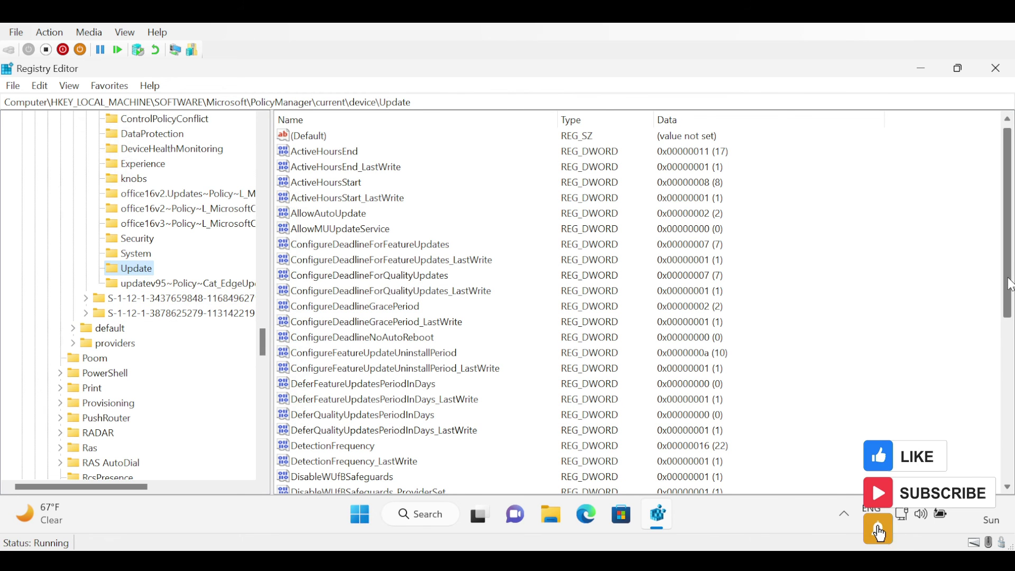
drag(1009, 285, 1009, 309)
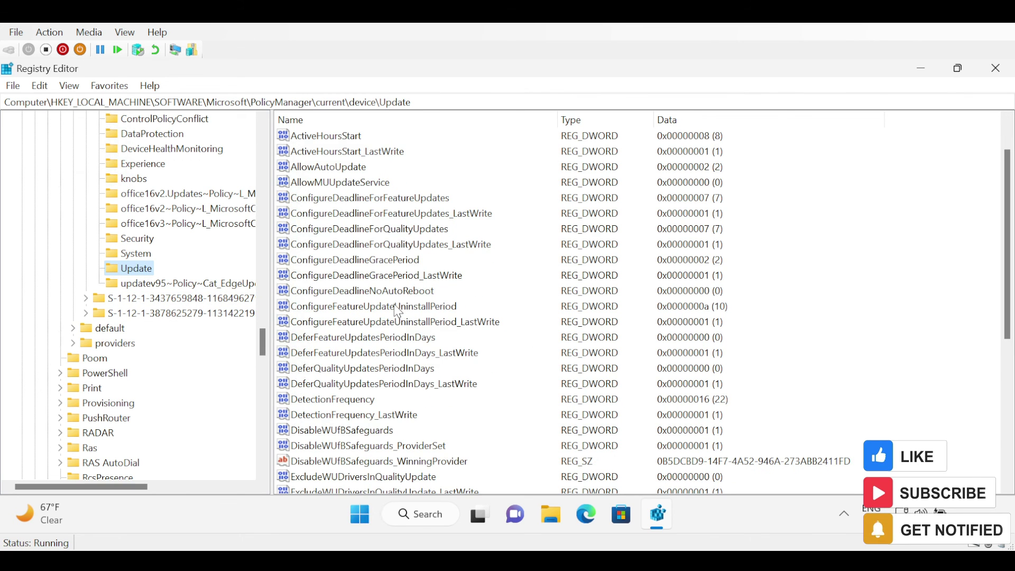
click(347, 433)
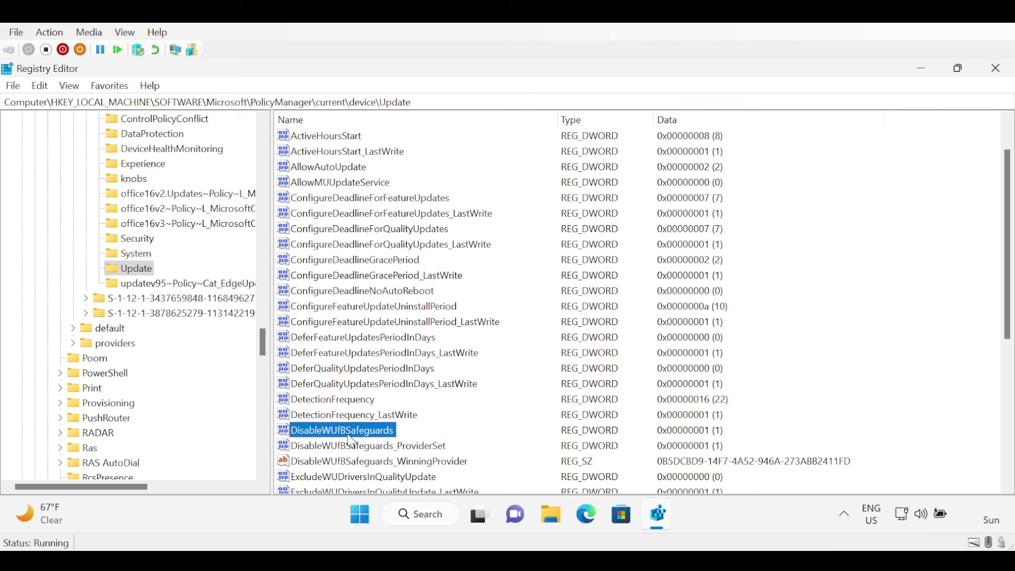